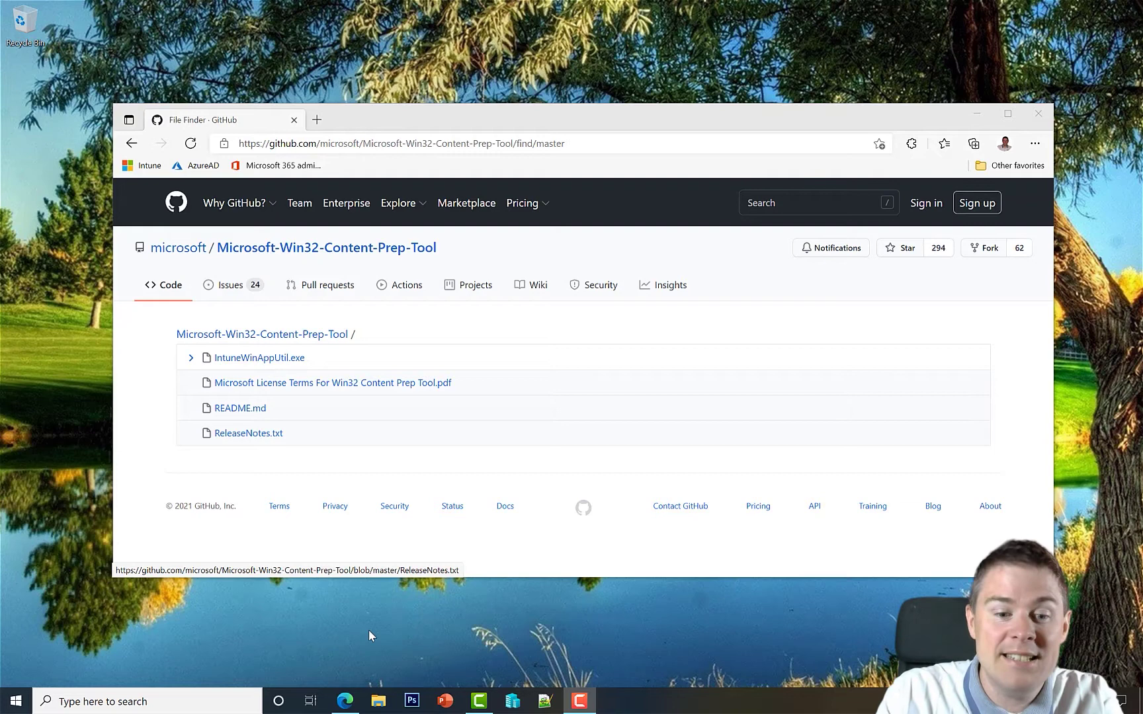
- Browse to C:\_Intune and check the GoogleChrome92.0.4515.131x64 package's Output folder
{"action": "left_click", "coordinate": [379, 703]}
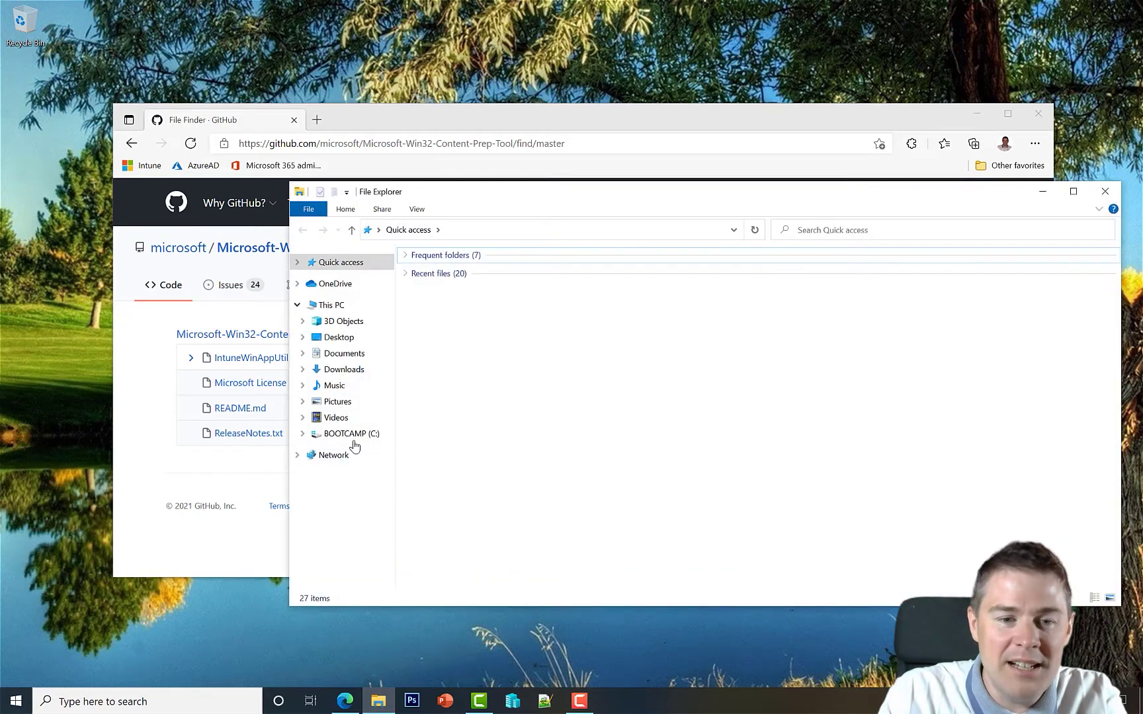
{"action": "left_click", "coordinate": [353, 439]}
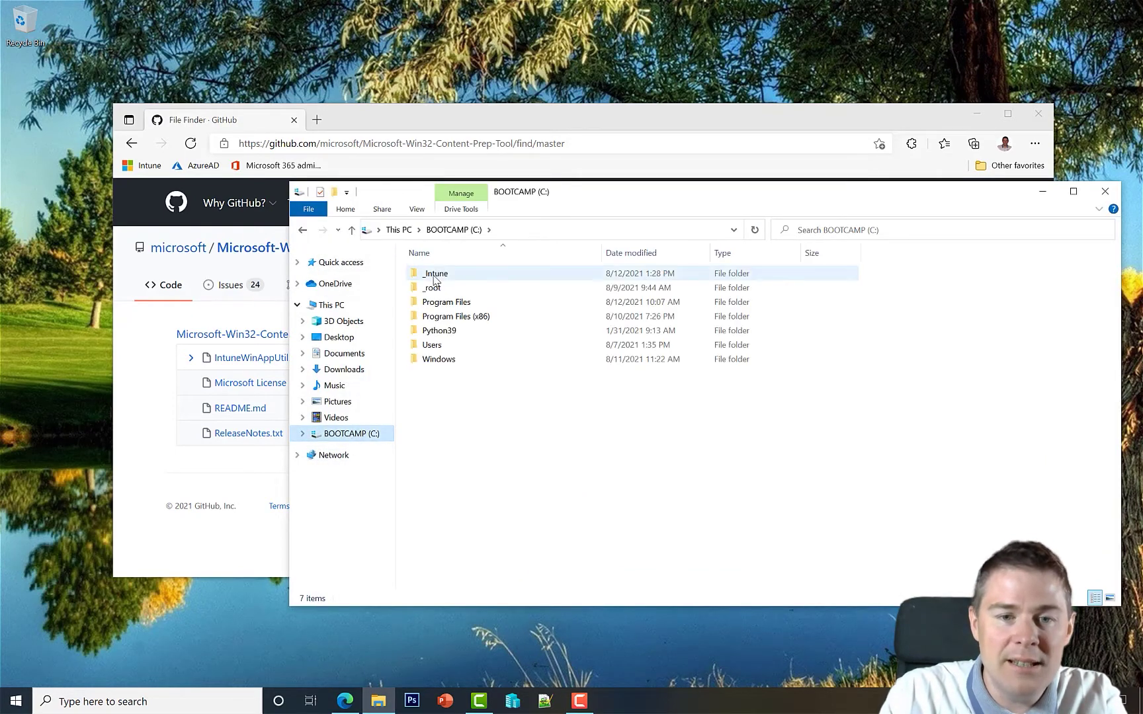
{"action": "double_click", "coordinate": [435, 278]}
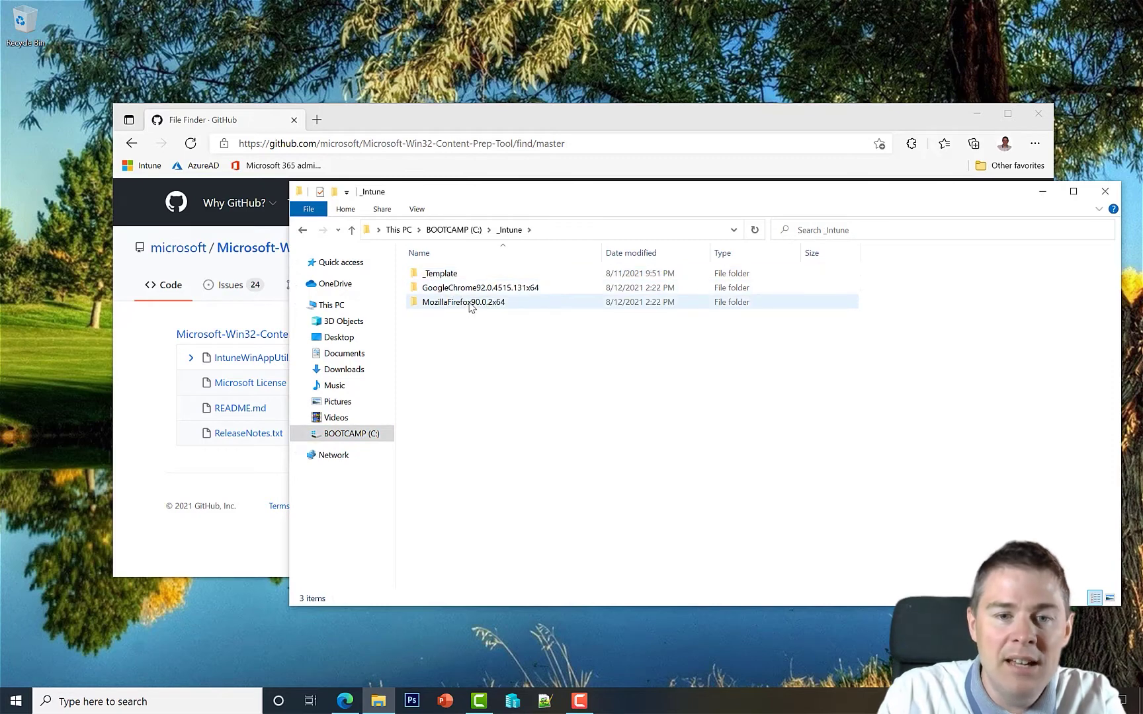
{"action": "double_click", "coordinate": [457, 288]}
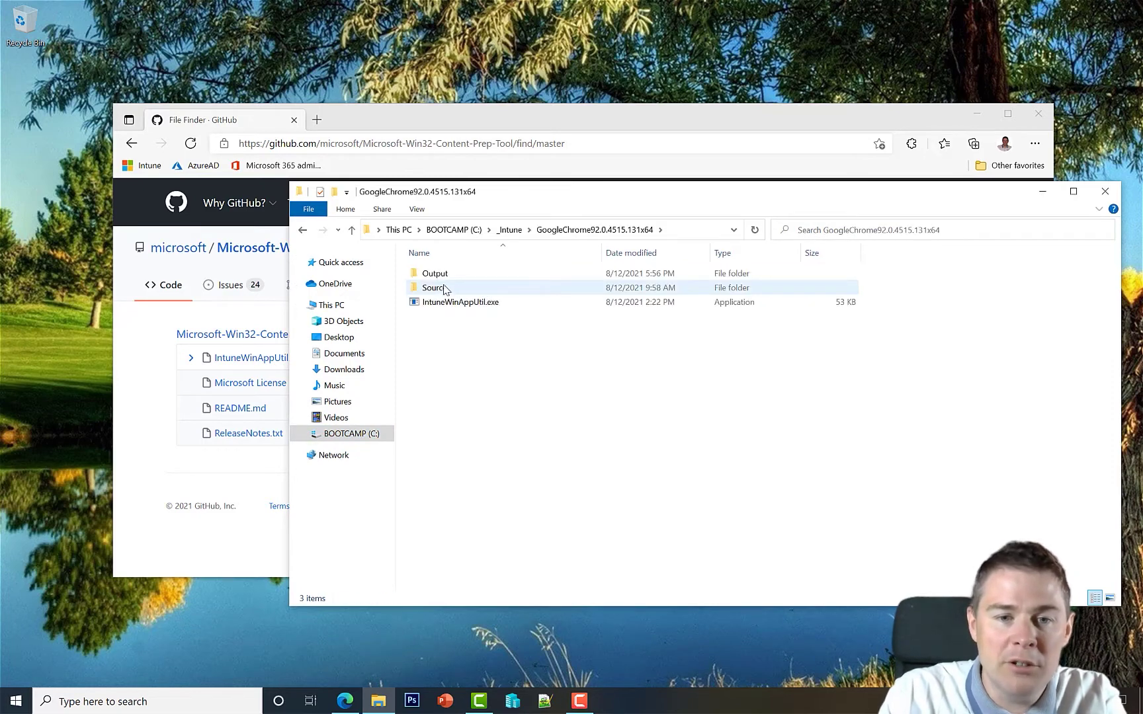
{"action": "double_click", "coordinate": [443, 275]}
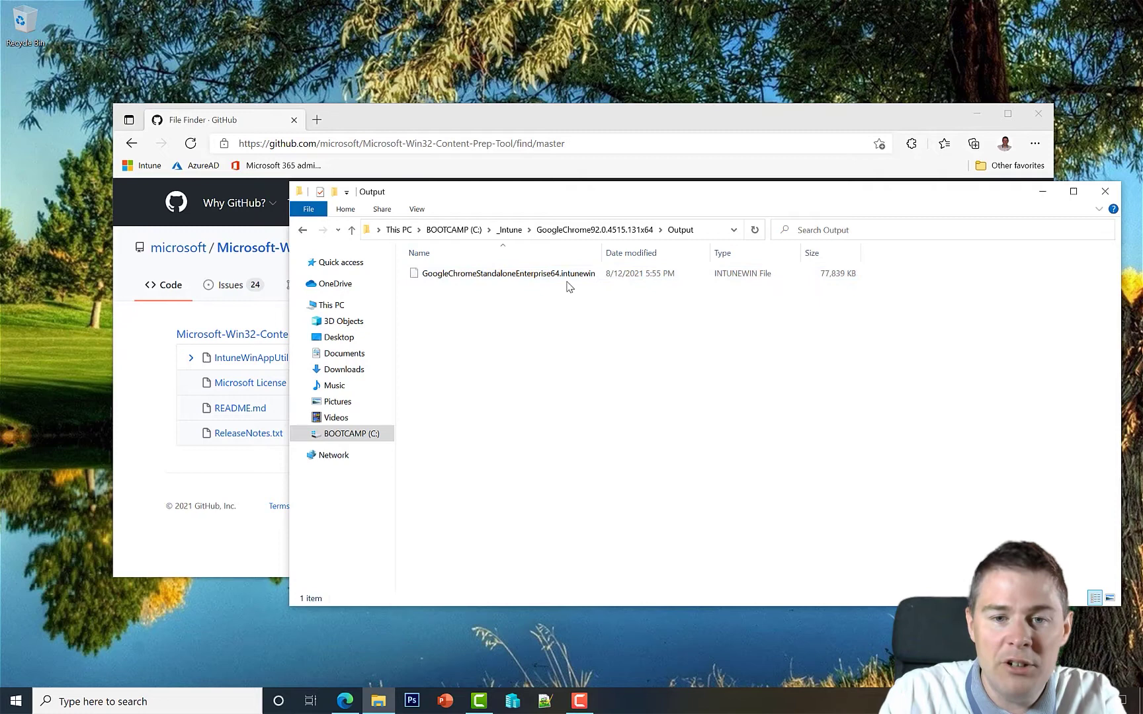
- Open the MozillaFirefox90.0.2x64 folder, check its Output folder, and select IntuneWinAppUtil.exe
{"action": "left_click", "coordinate": [523, 233]}
{"action": "double_click", "coordinate": [447, 303]}
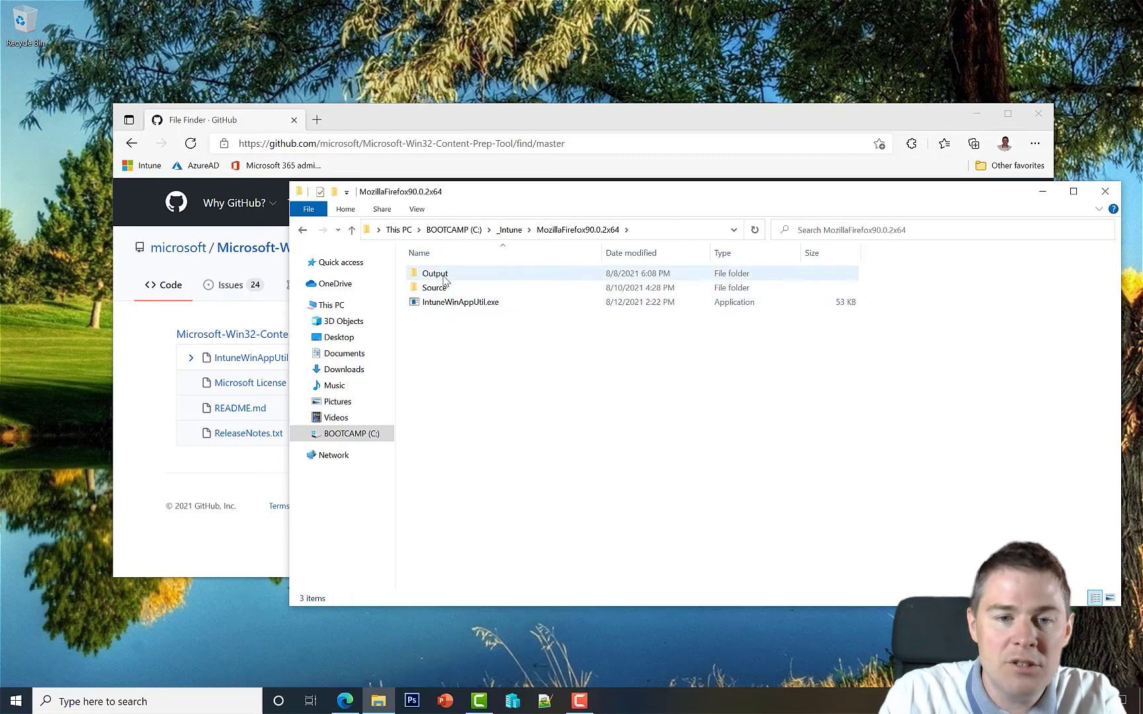
{"action": "double_click", "coordinate": [444, 280]}
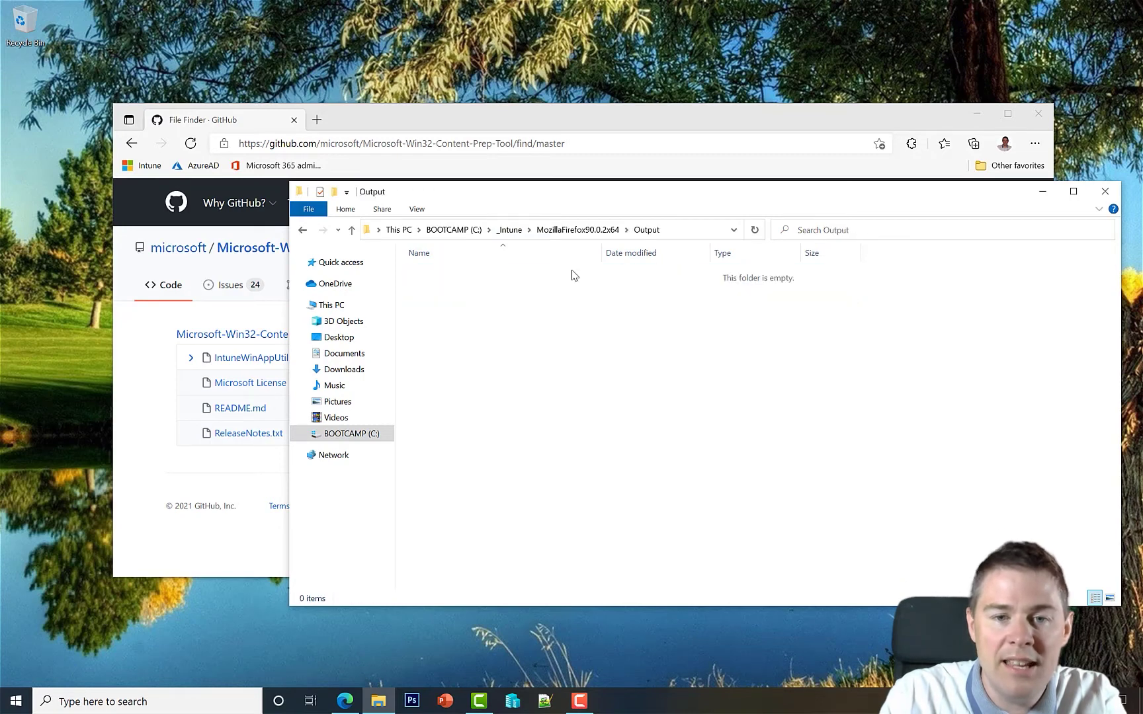
{"action": "left_click", "coordinate": [559, 231]}
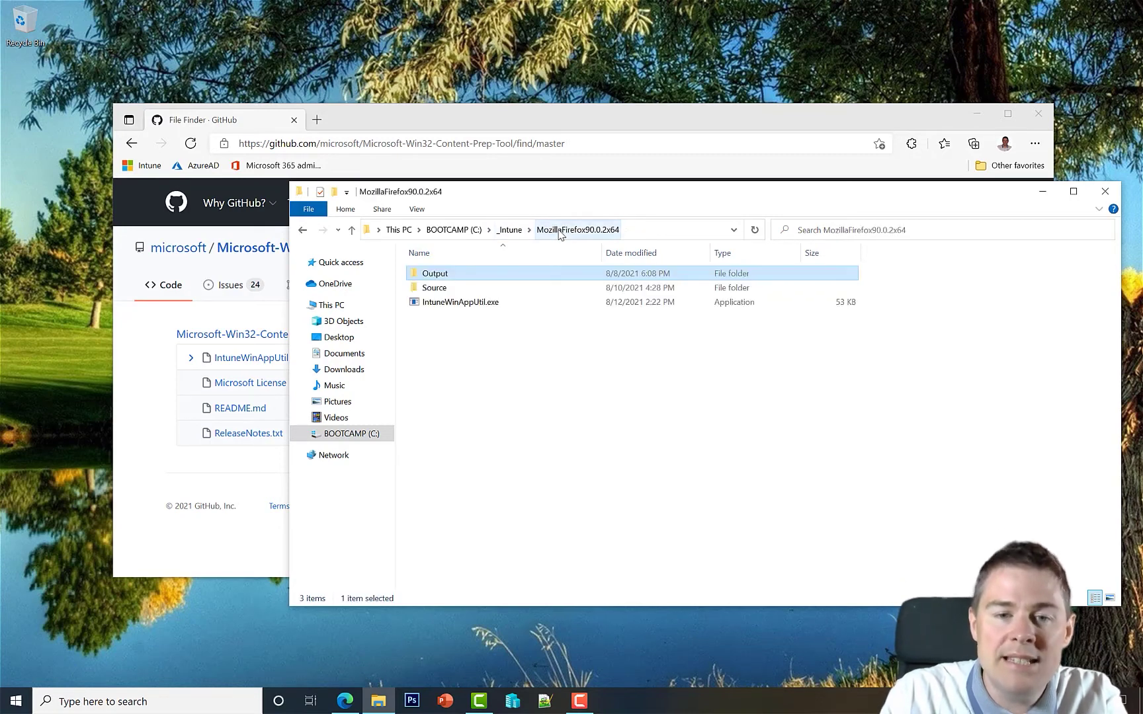
{"action": "left_click", "coordinate": [467, 311]}
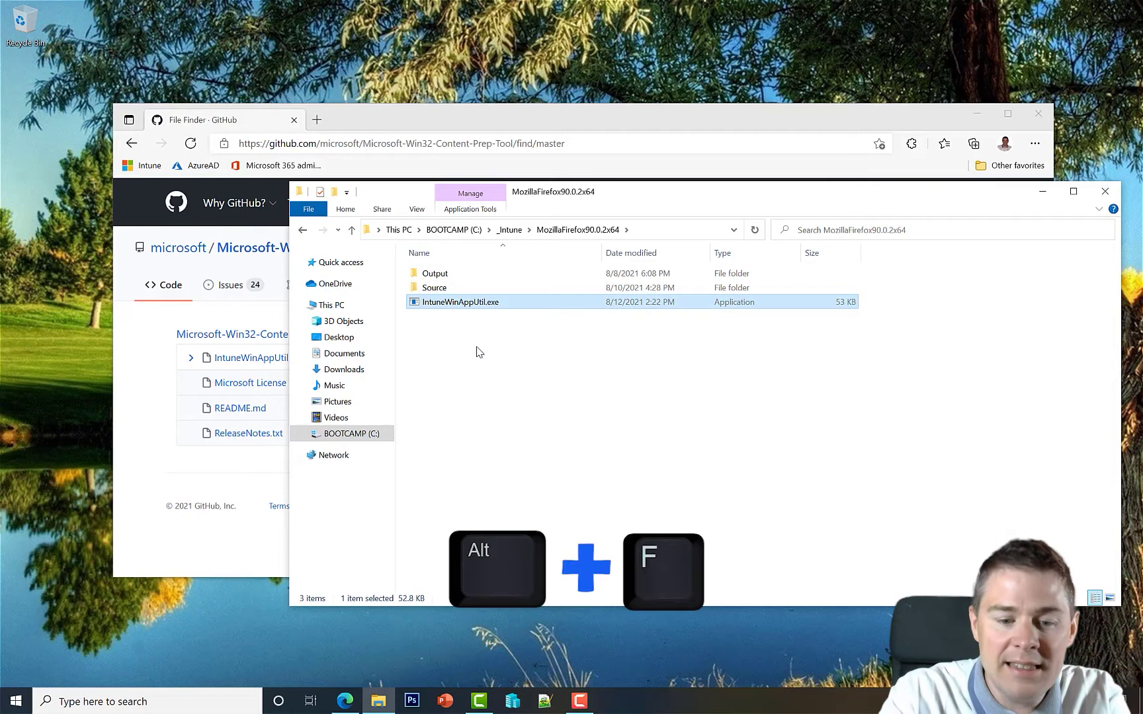
- Start PowerShell in the MozillaFirefox90.0.2x64 folder and list its contents with dir
{"action": "key", "text": "alt+f"}
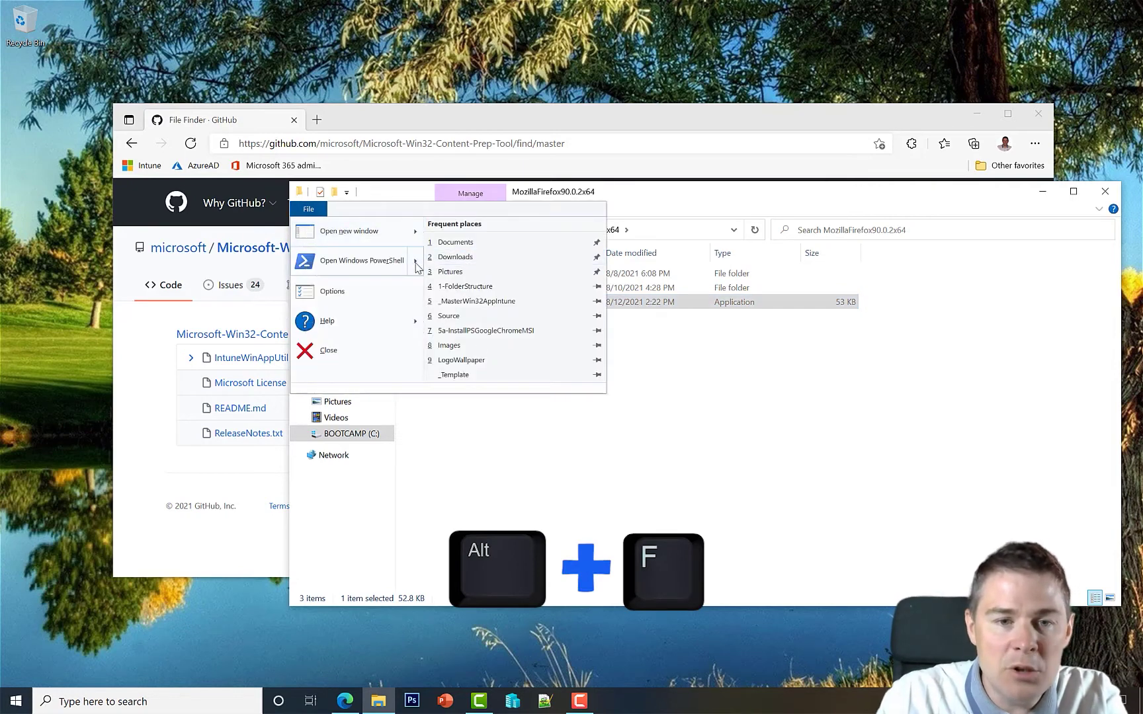
{"action": "mouse_move", "coordinate": [425, 267]}
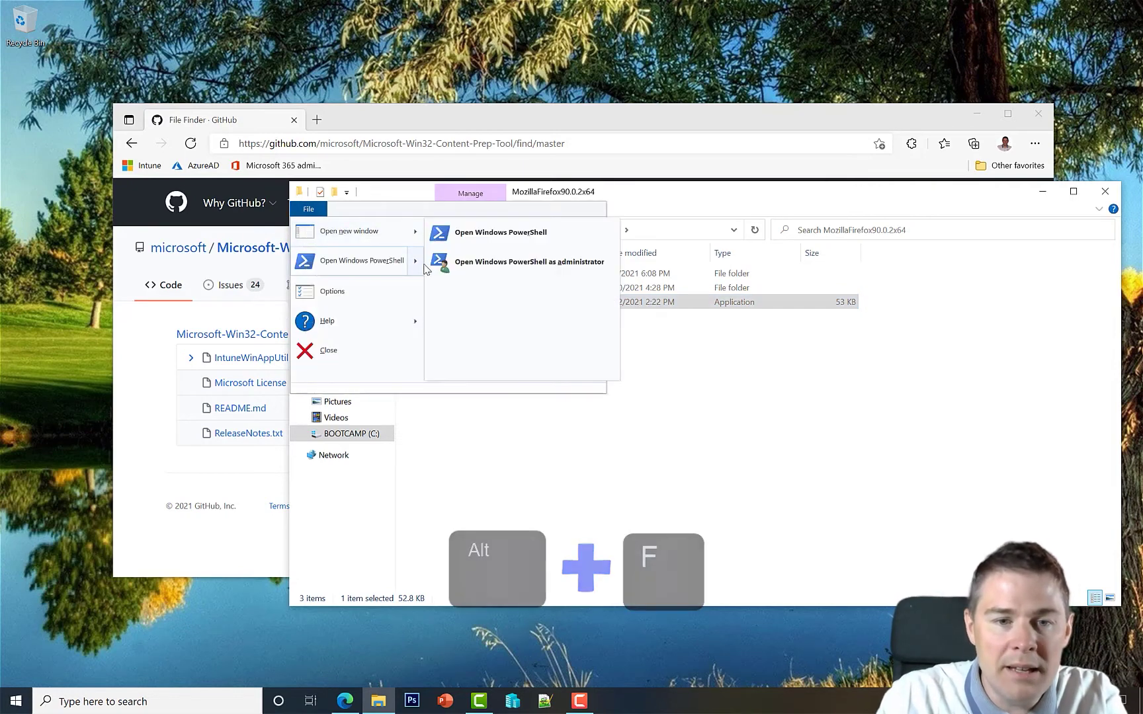
{"action": "left_click", "coordinate": [479, 235]}
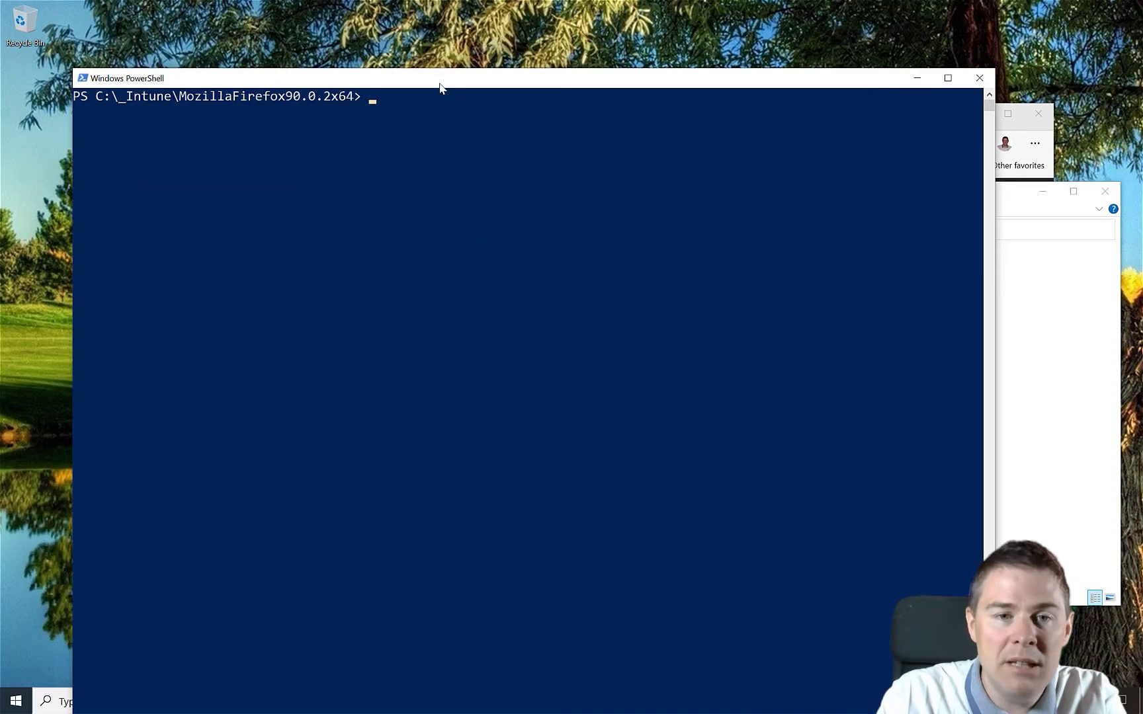
{"action": "left_click_drag", "start_coordinate": [440, 88], "coordinate": [549, 406]}
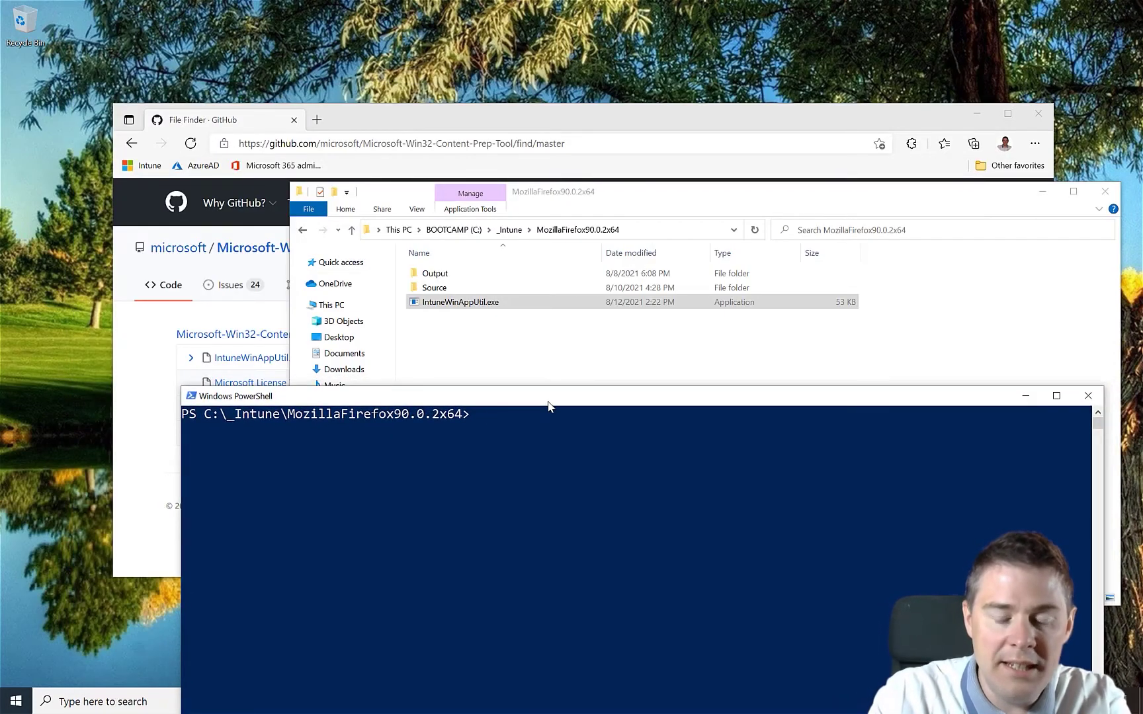
{"action": "type", "text": "dir"}
{"action": "key", "text": "Return"}
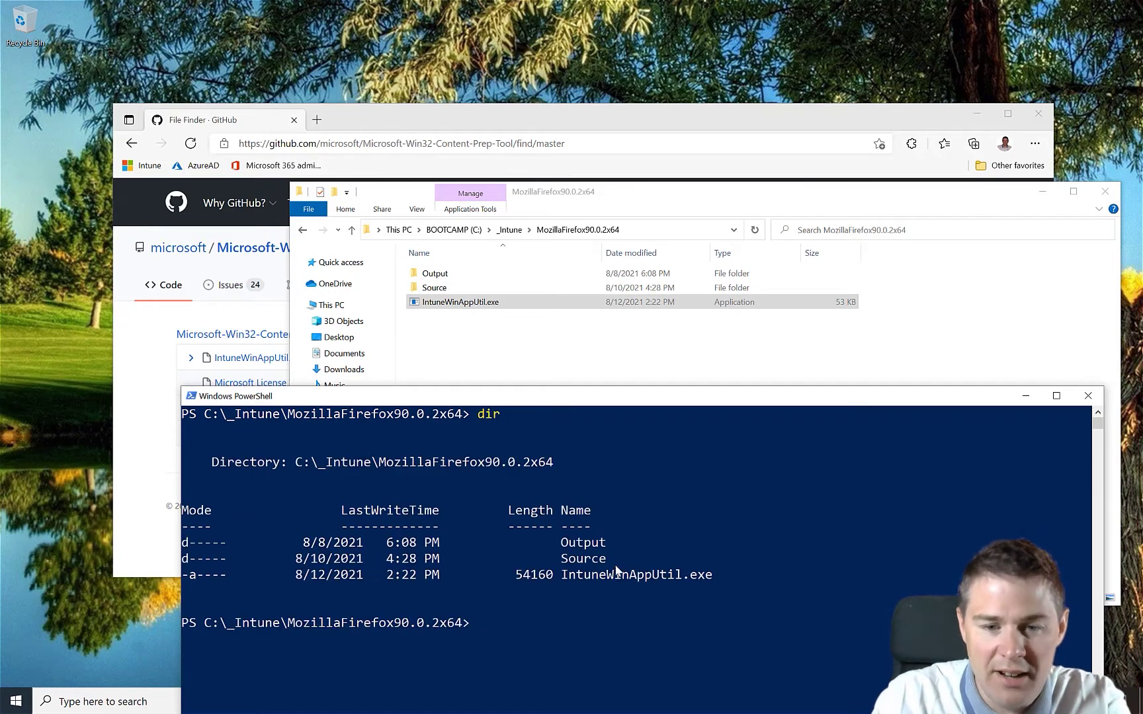
- Begin the command .\IntuneWinAppUtil.exe -c at the prompt
{"action": "type", "text": ".\\"}
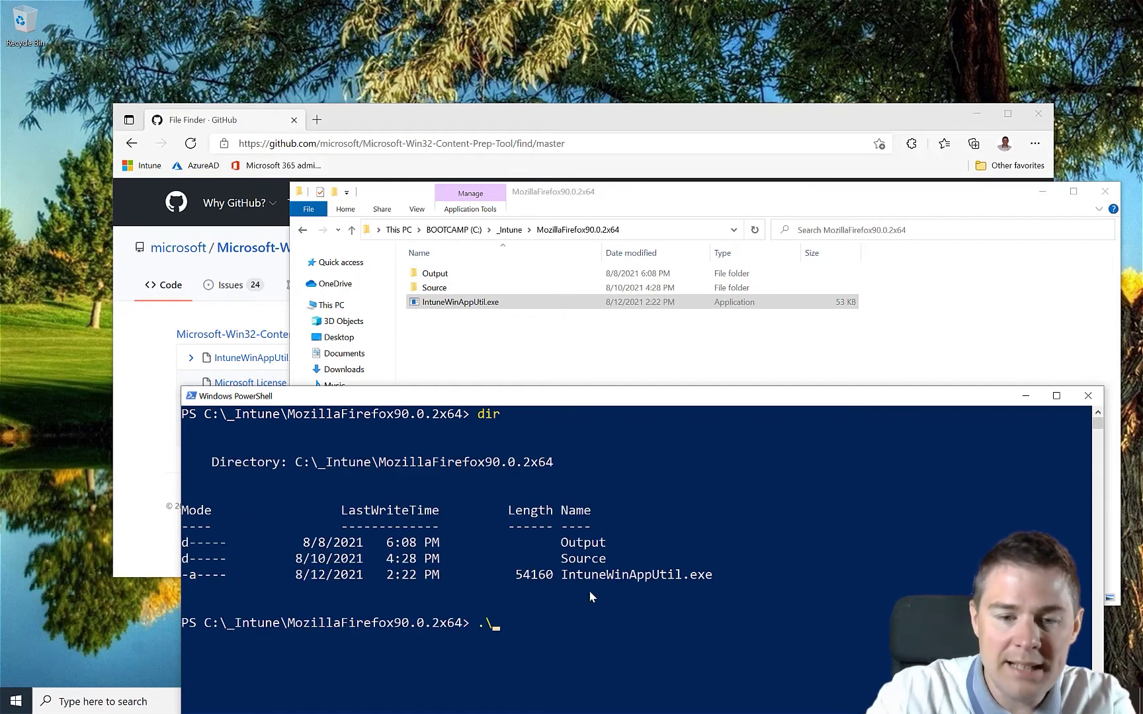
{"action": "type", "text": "Int"}
{"action": "key", "text": "Tab"}
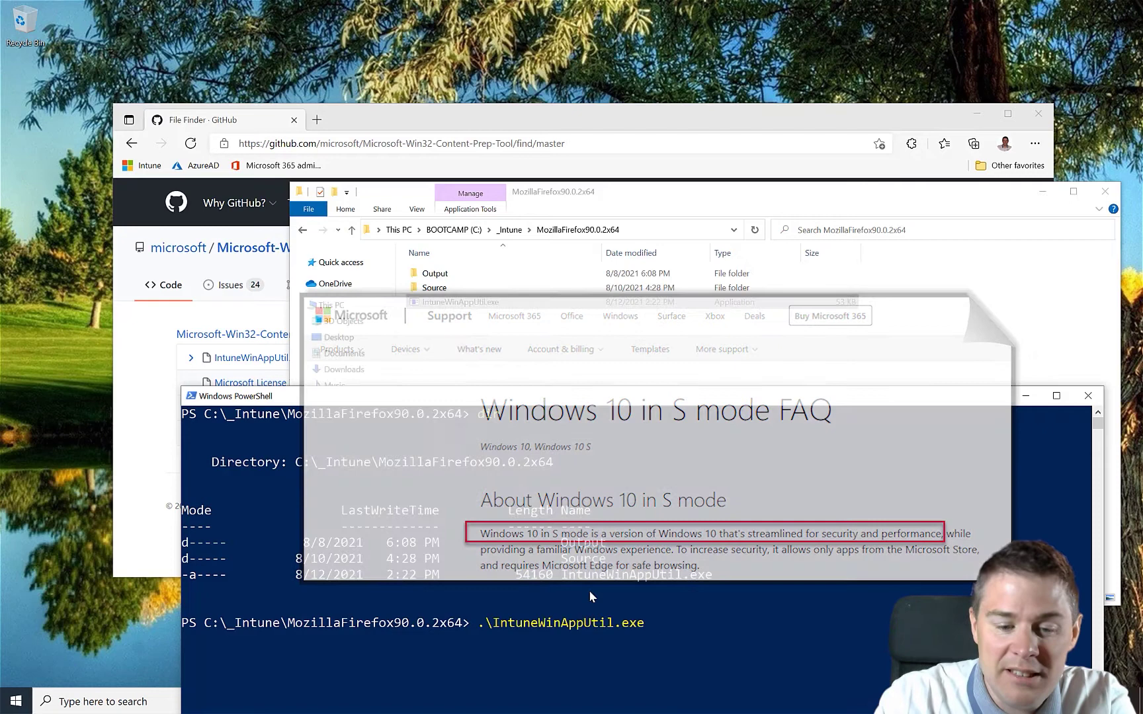
{"action": "type", "text": "-c"}
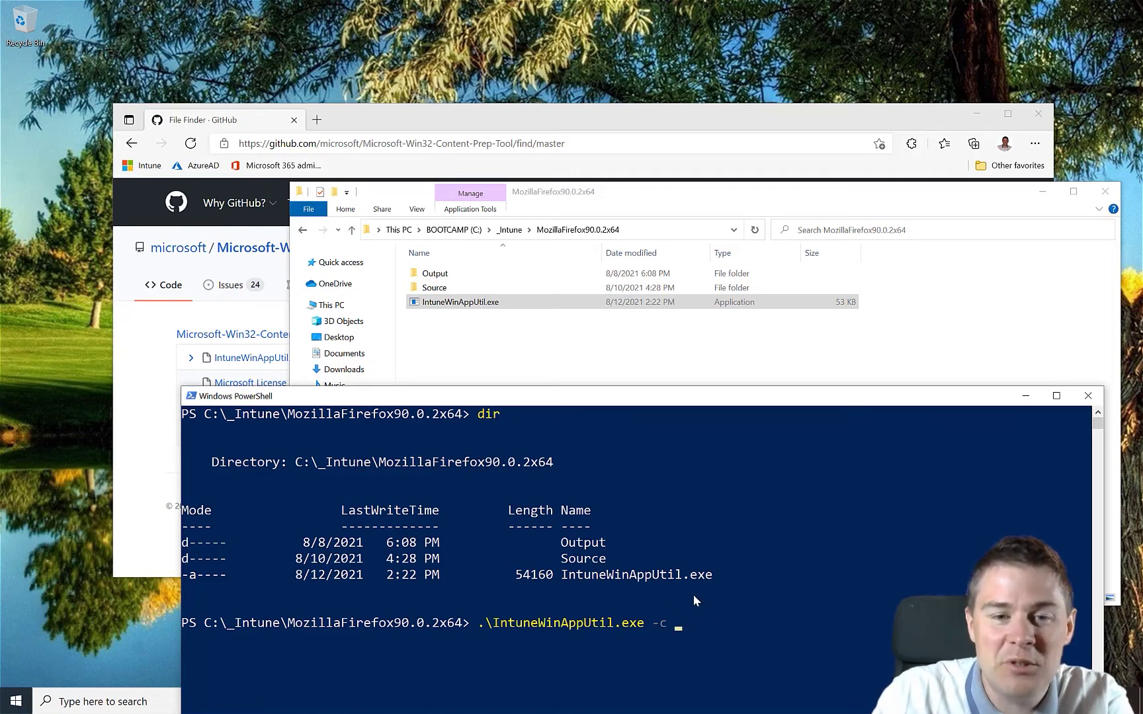
- Paste the Source folder's quoted full path after -c, then add -s
{"action": "left_click", "coordinate": [440, 291]}
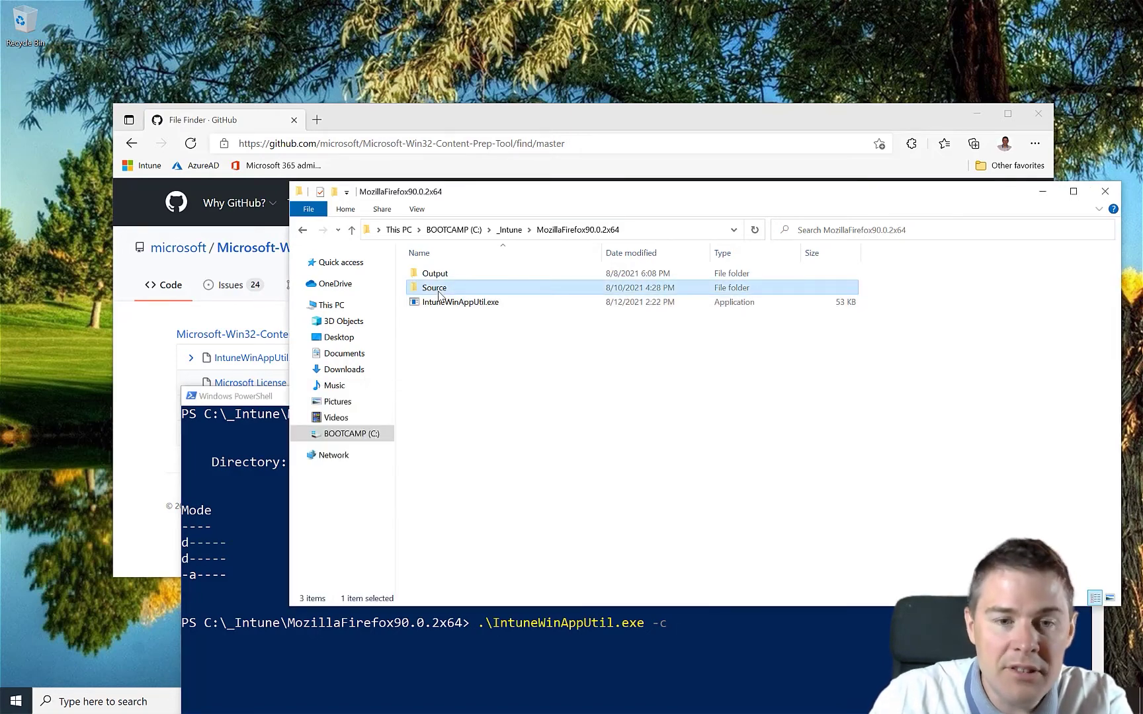
{"action": "right_click", "coordinate": [439, 295], "text": "shift"}
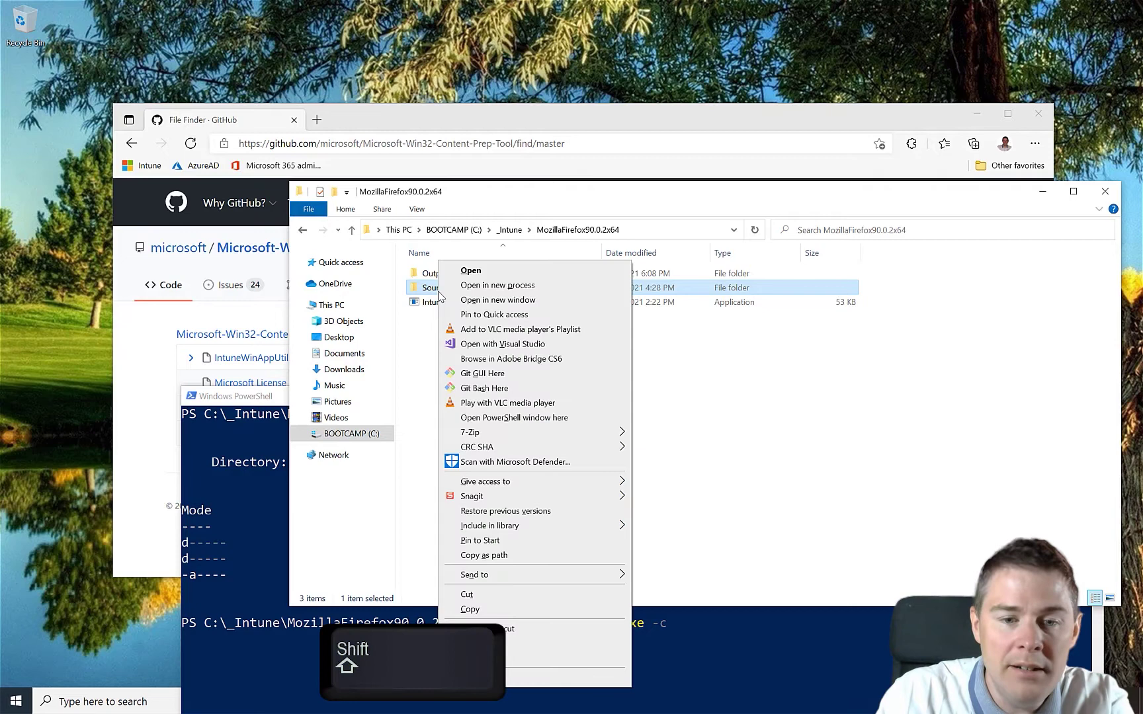
{"action": "left_click", "coordinate": [492, 555]}
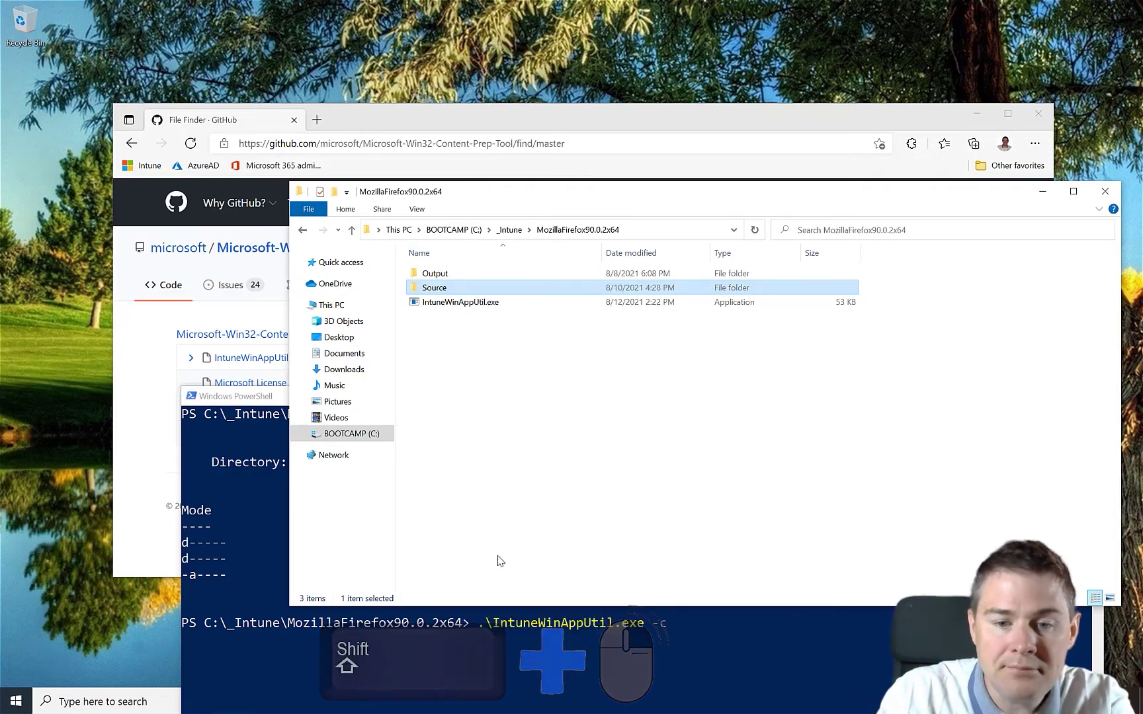
{"action": "left_click", "coordinate": [697, 625]}
{"action": "key", "text": "ctrl+v"}
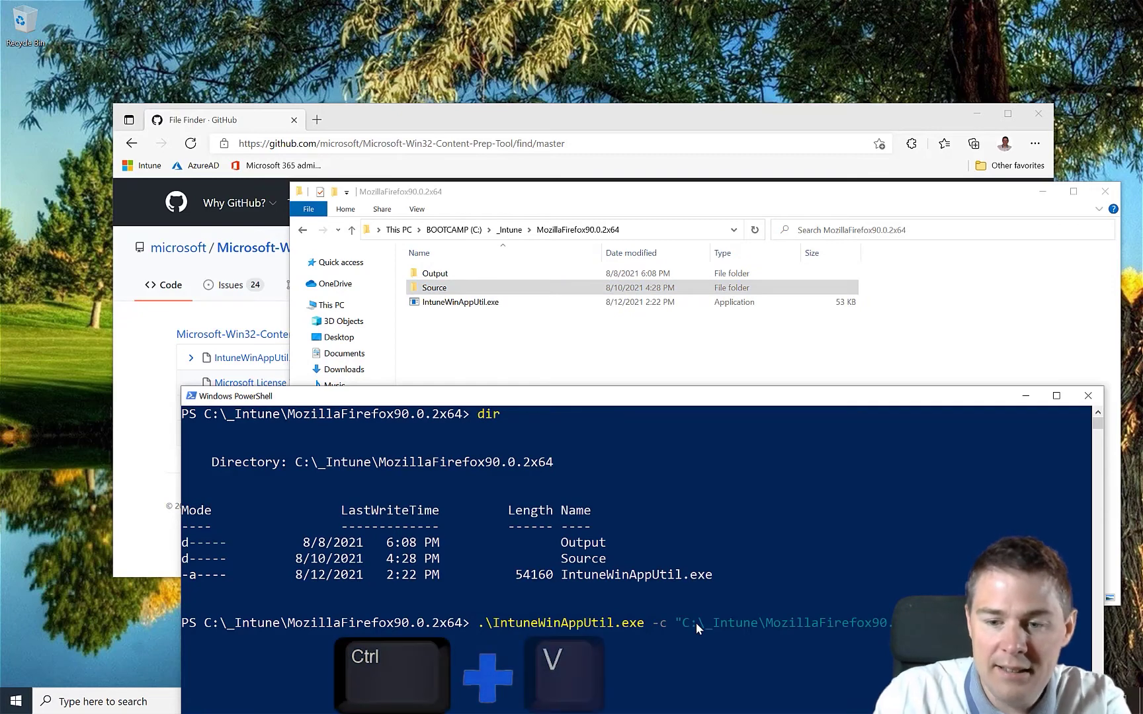
{"action": "type", "text": "-s"}
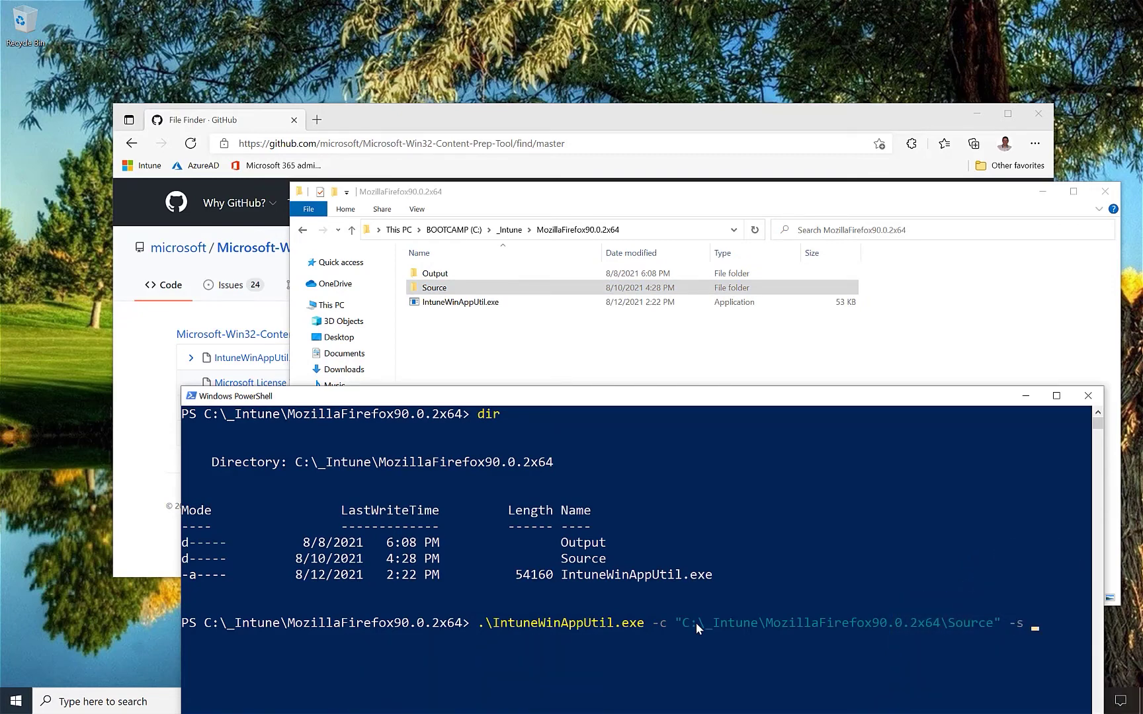
{"action": "left_click", "coordinate": [434, 289]}
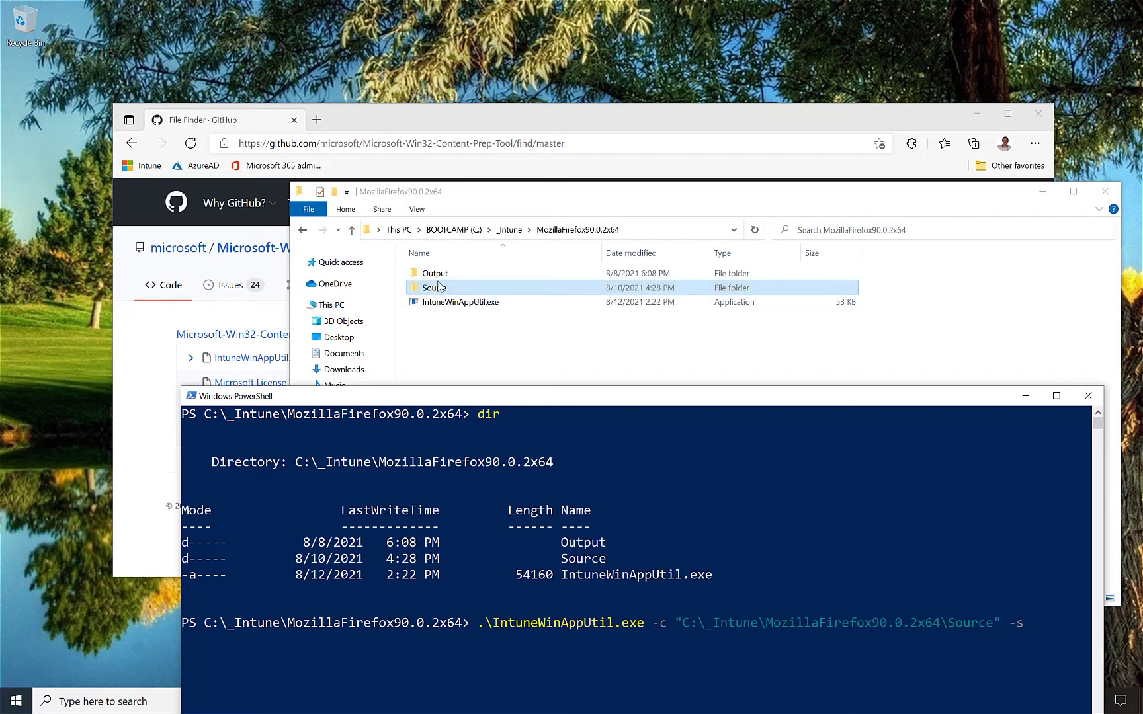
- Copy the Install-MozillaFirefox90.0.2x64.cmd file name, paste it after -s, then add -o
{"action": "double_click", "coordinate": [434, 288]}
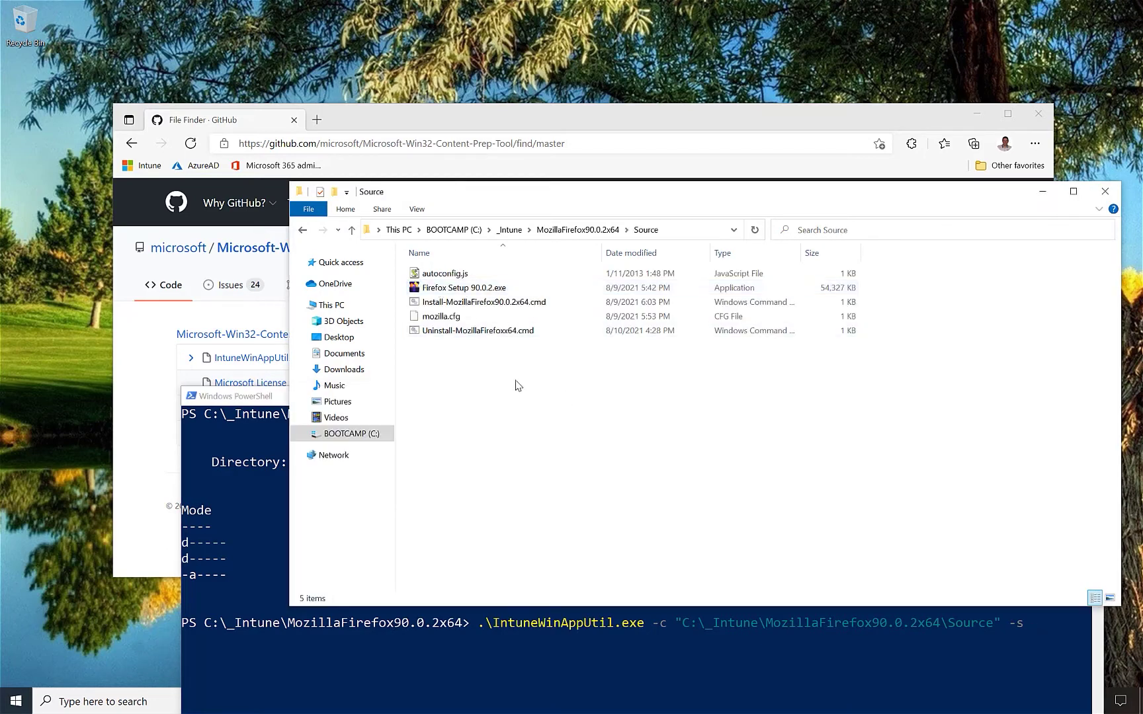
{"action": "left_click", "coordinate": [473, 291]}
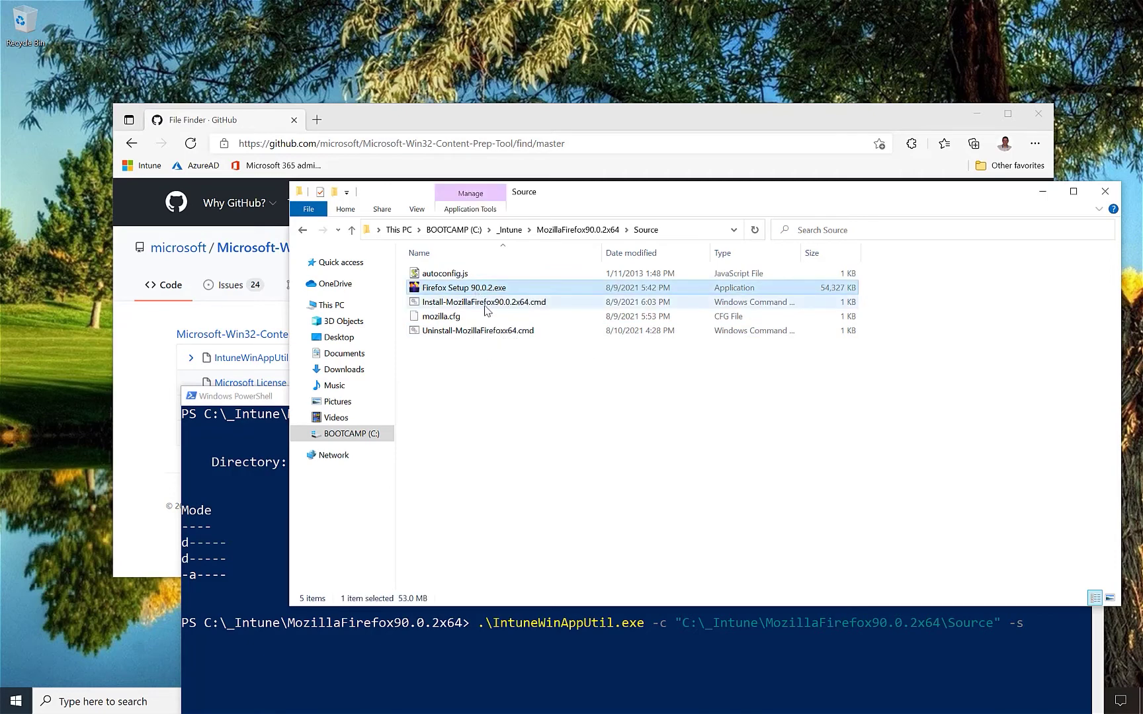
{"action": "left_click", "coordinate": [476, 304]}
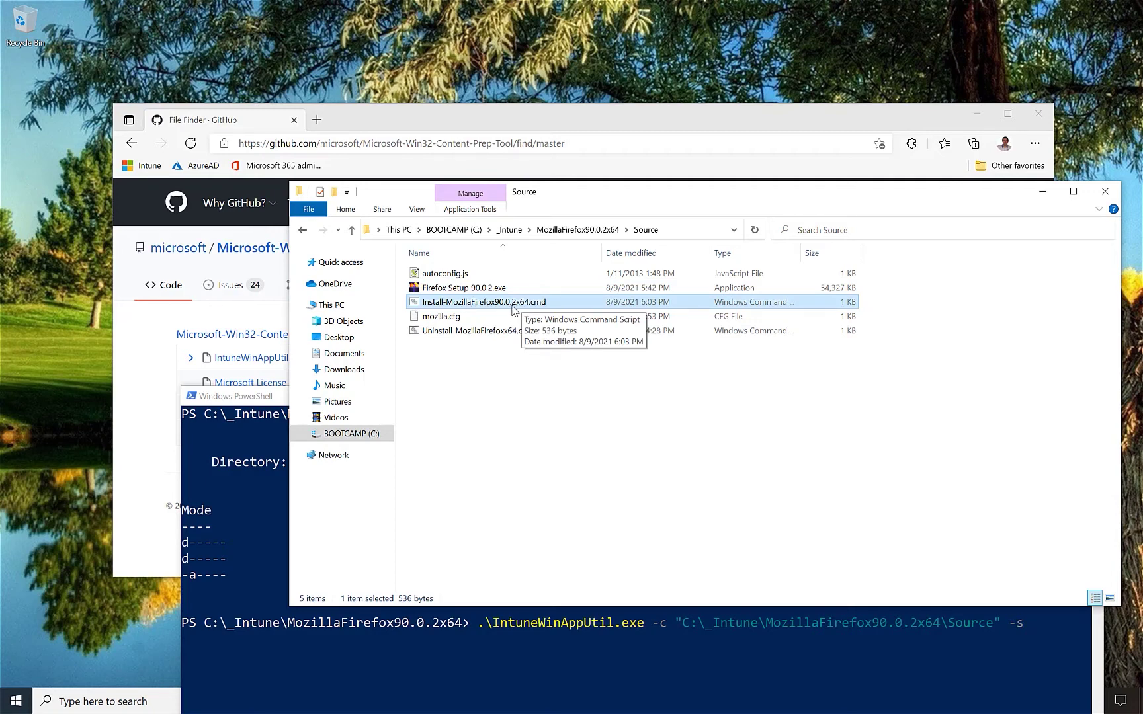
{"action": "key", "text": "F2"}
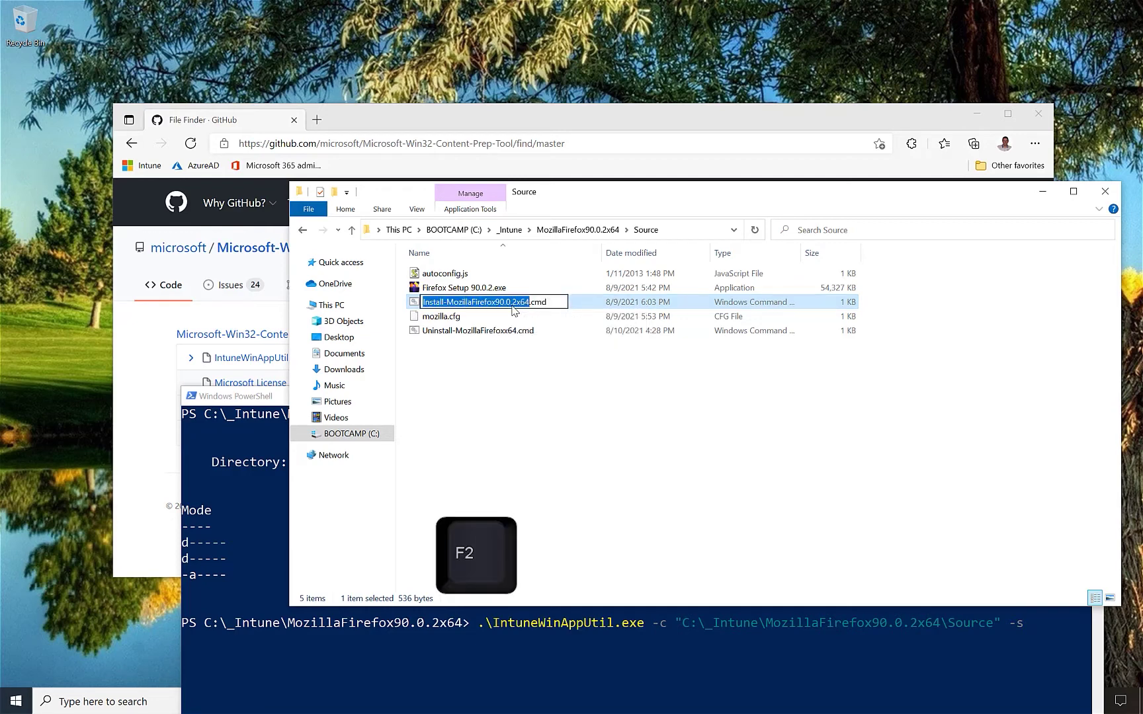
{"action": "key", "text": "ctrl+a"}
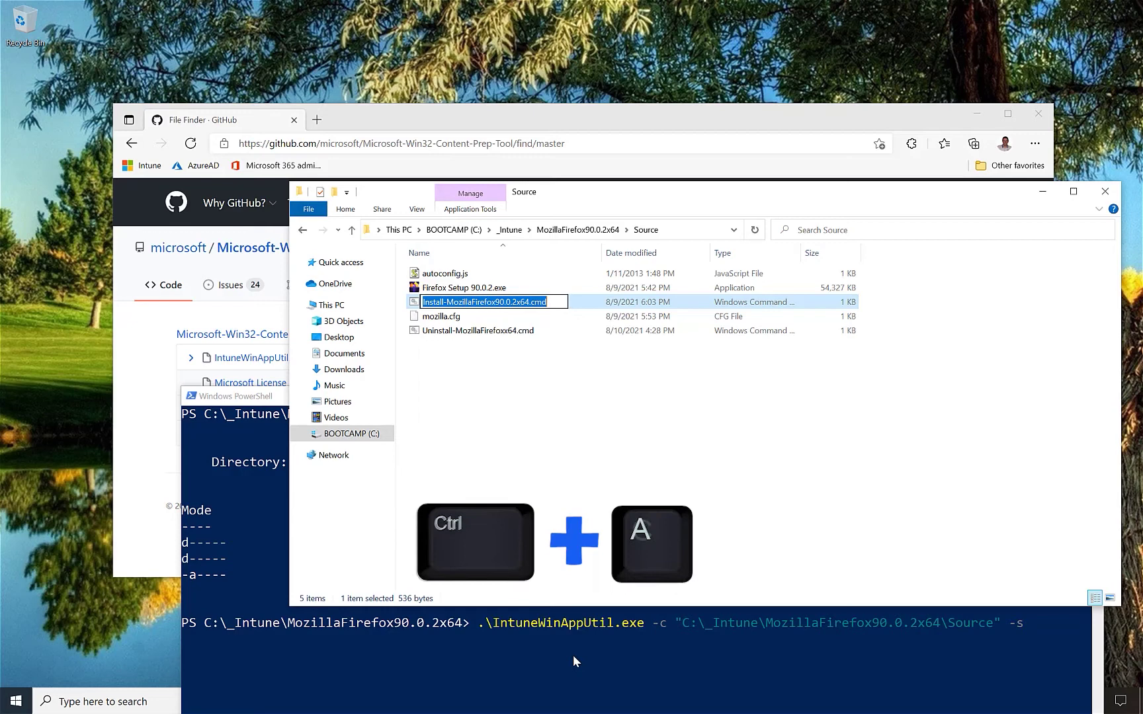
{"action": "key", "text": "ctrl+c"}
{"action": "key", "text": "Escape"}
{"action": "left_click", "coordinate": [820, 669]}
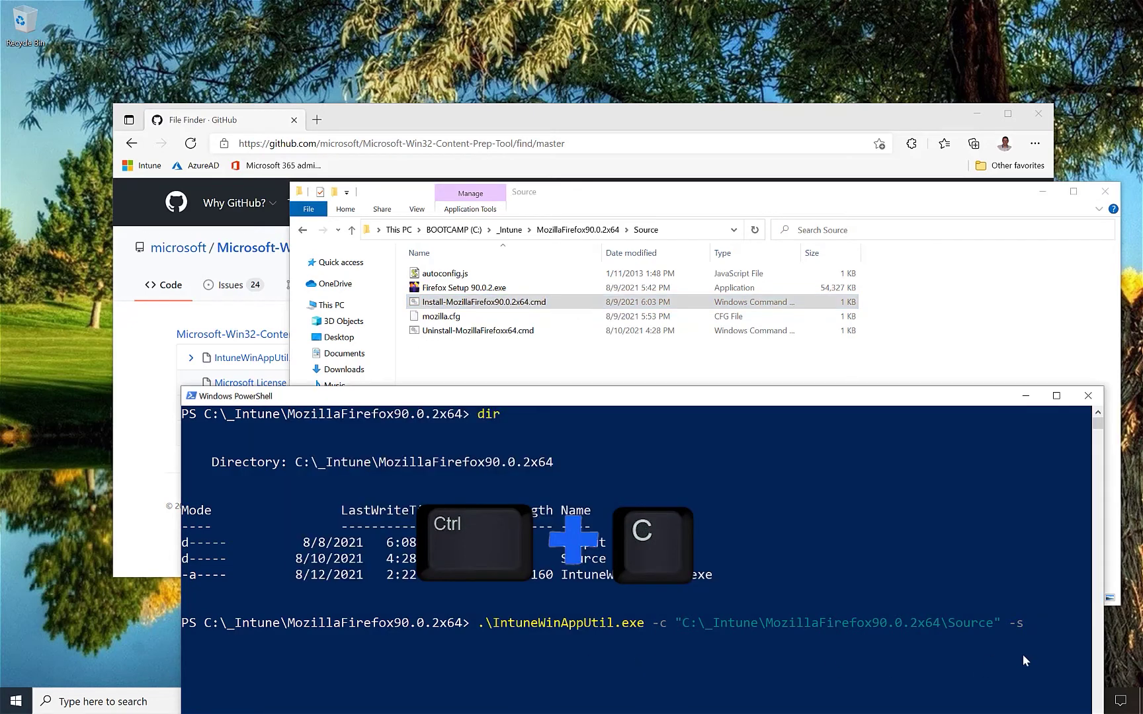
{"action": "key", "text": "ctrl+v"}
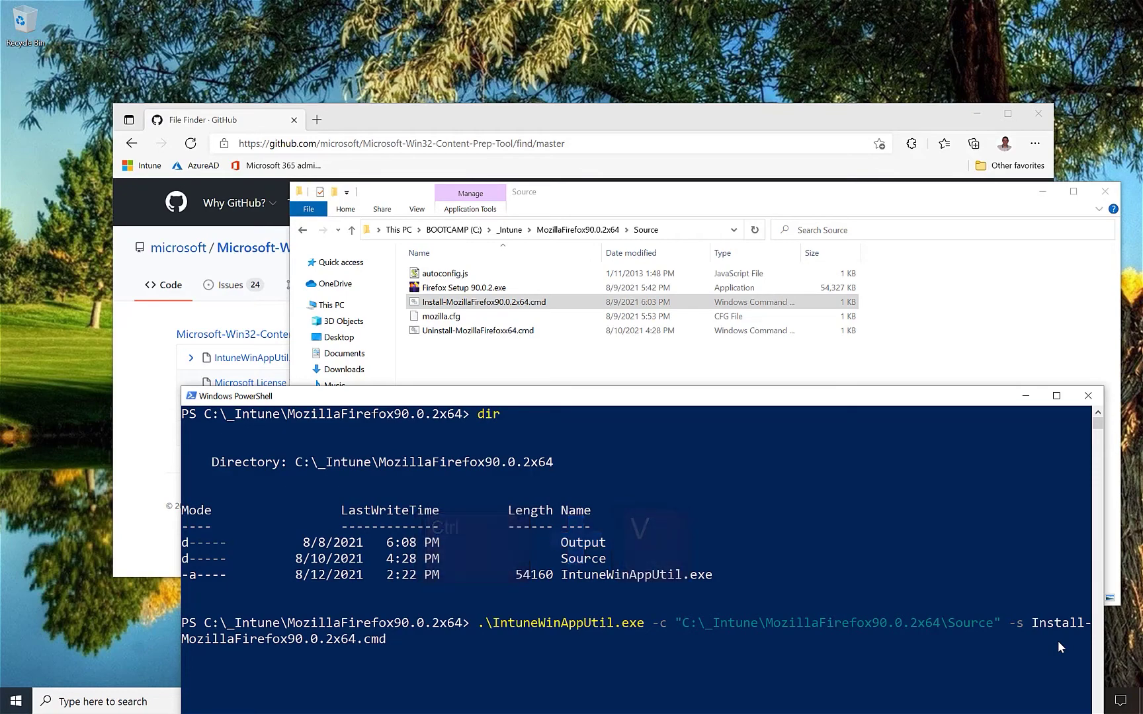
{"action": "type", "text": "-"}
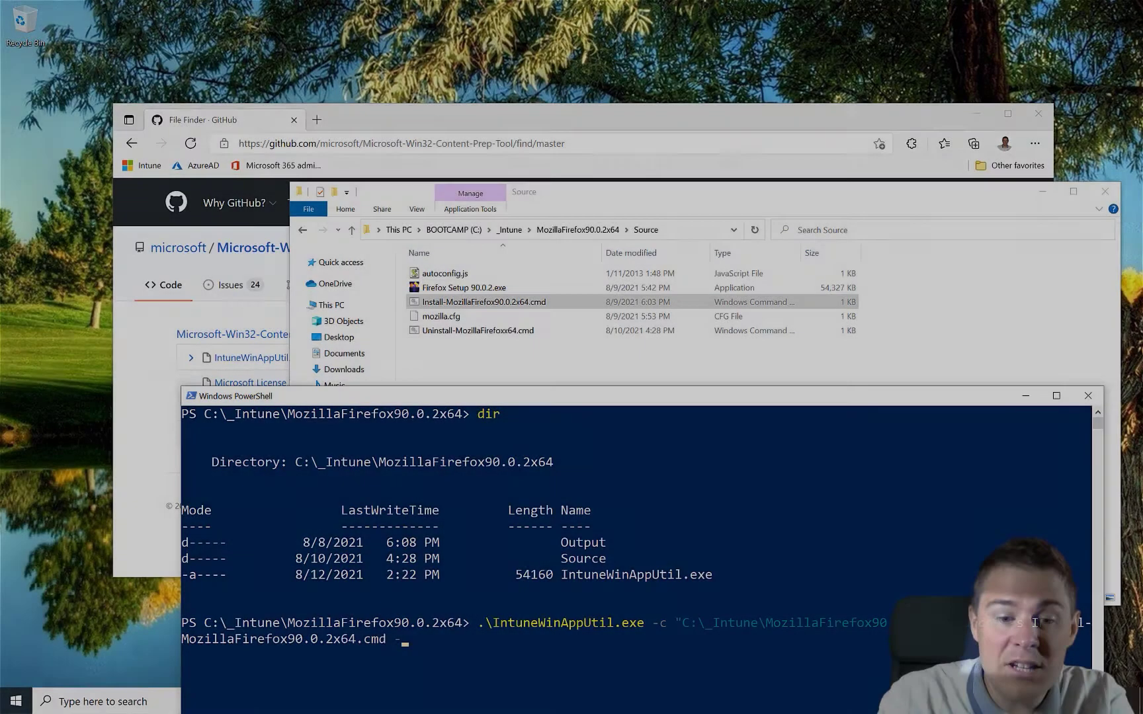
{"action": "type", "text": "o"}
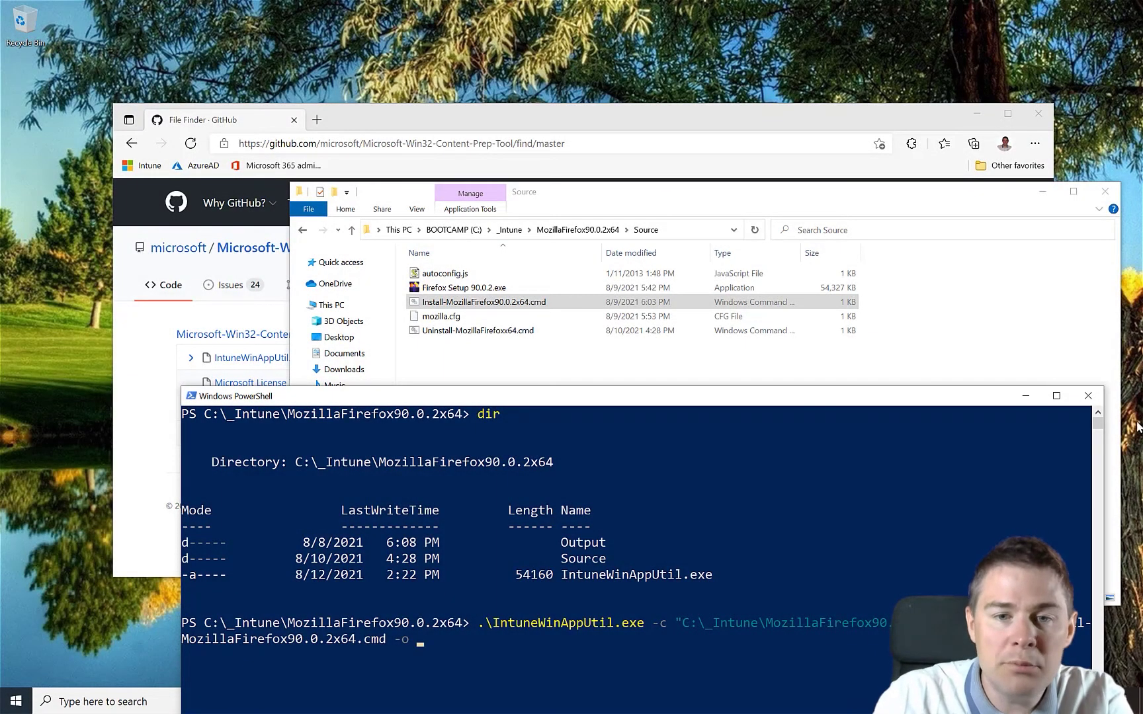
- Paste the Output folder's quoted path after -o to complete the packaging command
{"action": "left_click", "coordinate": [577, 228]}
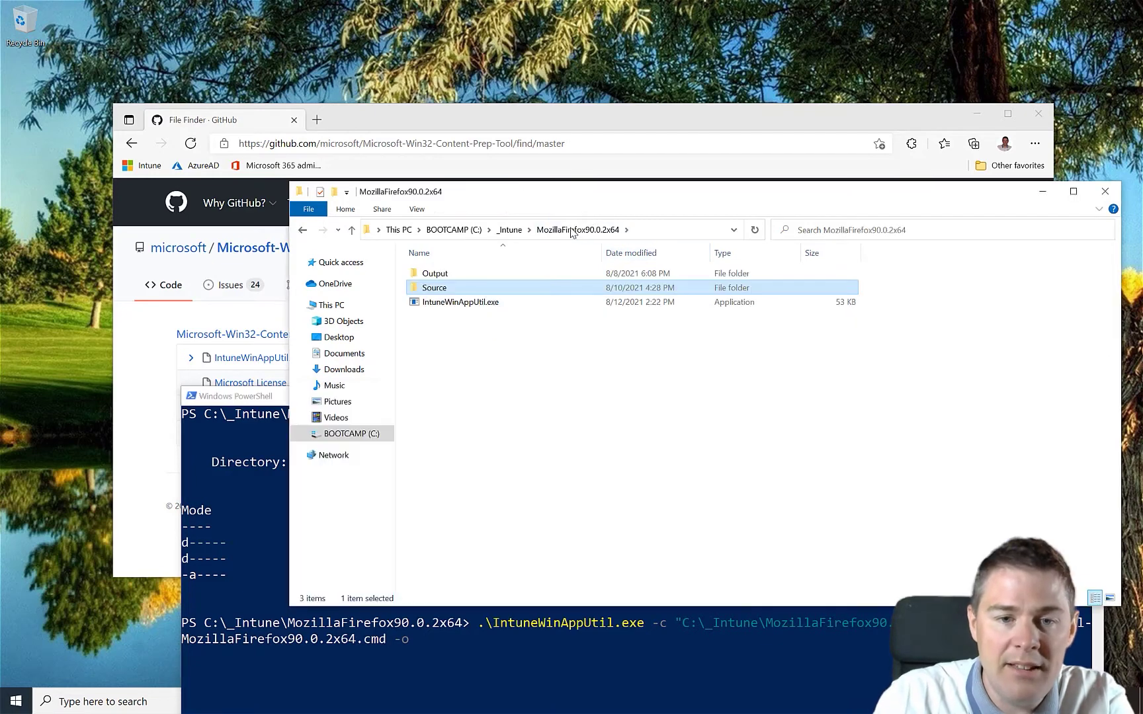
{"action": "left_click", "coordinate": [433, 277]}
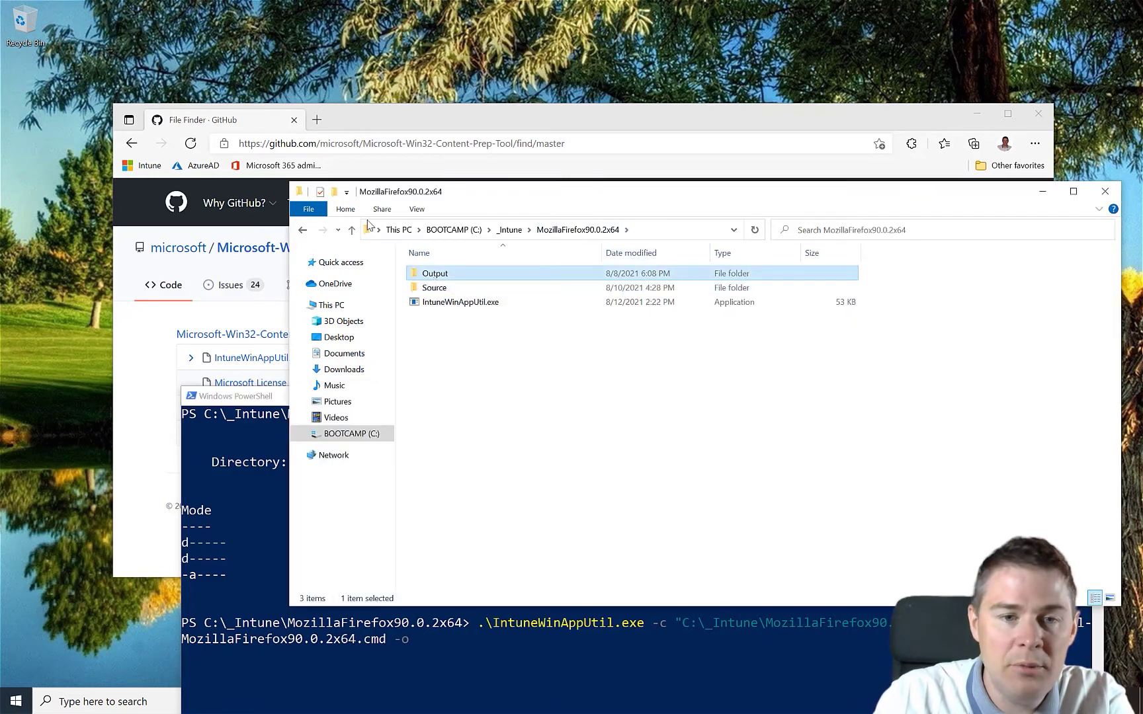
{"action": "left_click", "coordinate": [345, 211]}
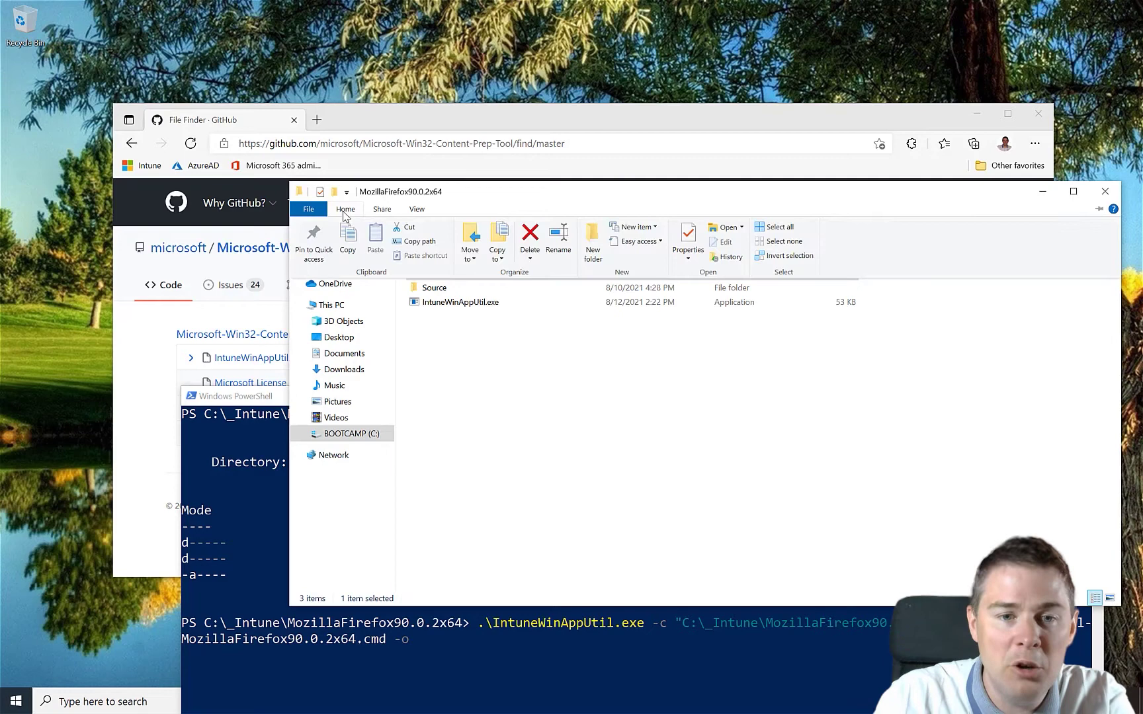
{"action": "left_click", "coordinate": [416, 243]}
{"action": "left_click", "coordinate": [494, 639]}
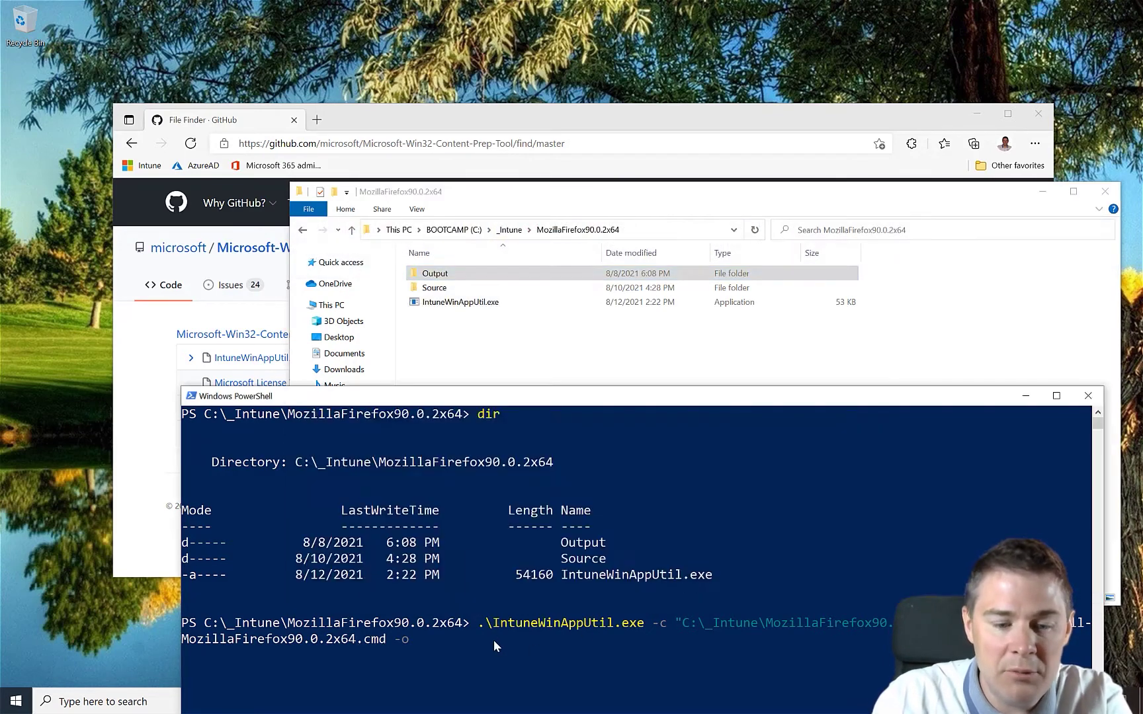
{"action": "key", "text": "ctrl+v"}
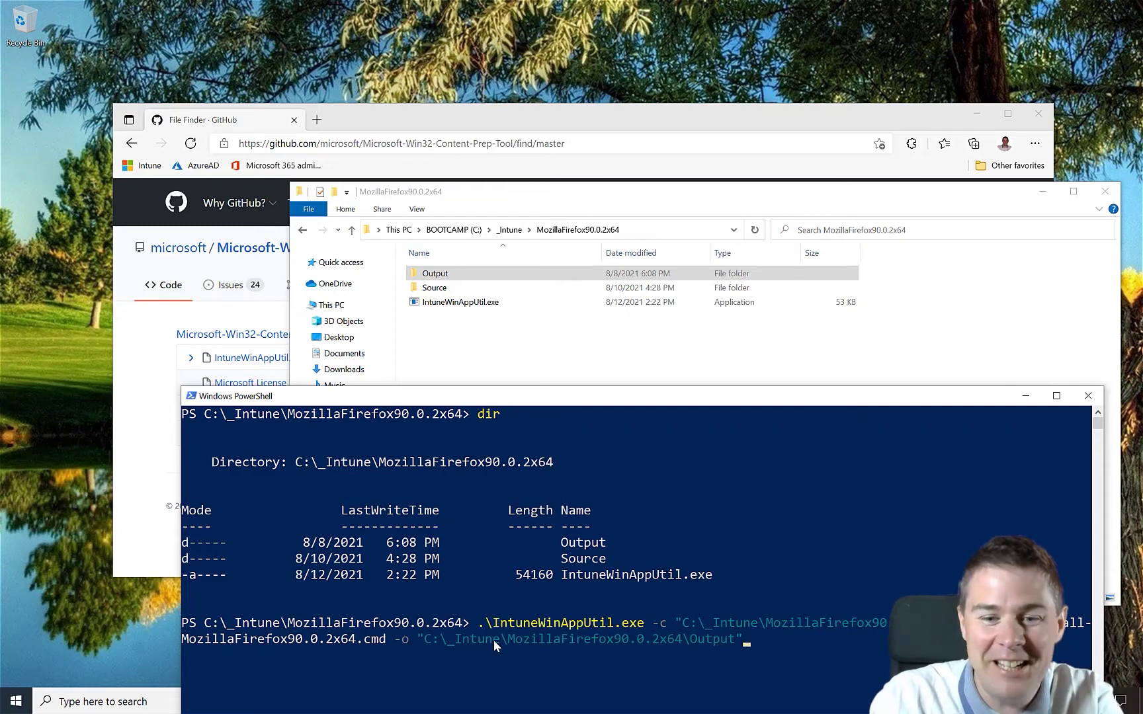
- Run IntuneWinAppUtil.exe to generate Install-MozillaFirefox90.0.2x64.intunewin in Output
{"action": "key", "text": "Return"}
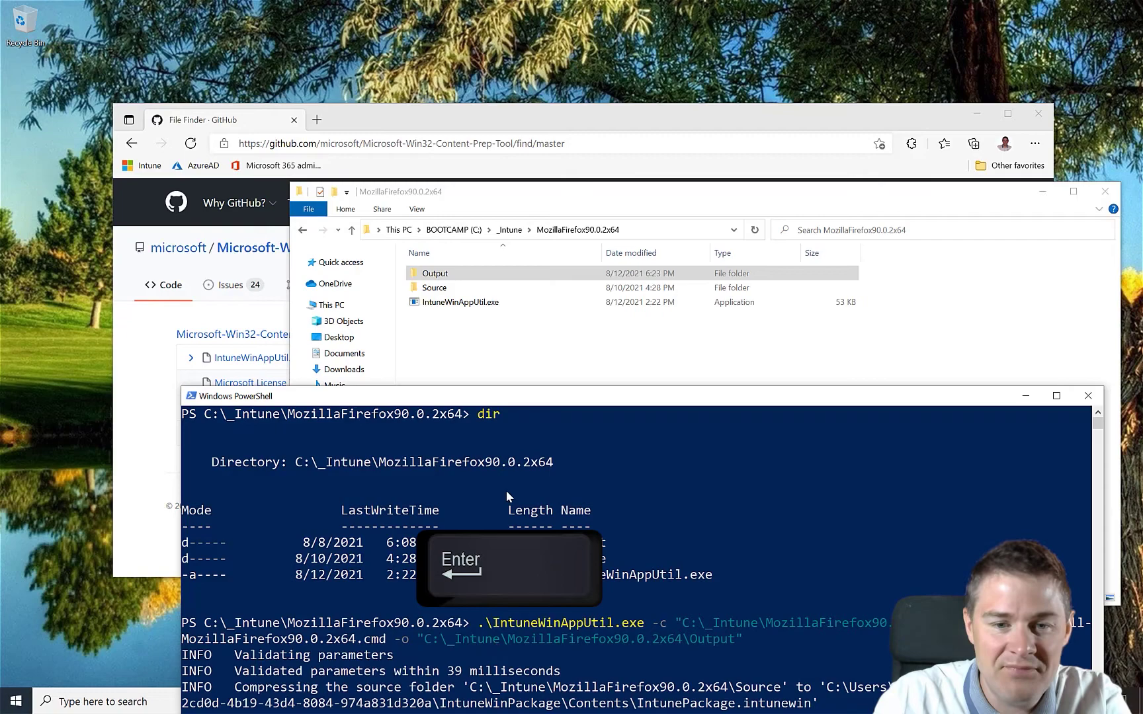
{"action": "left_click_drag", "start_coordinate": [518, 404], "coordinate": [503, 187]}
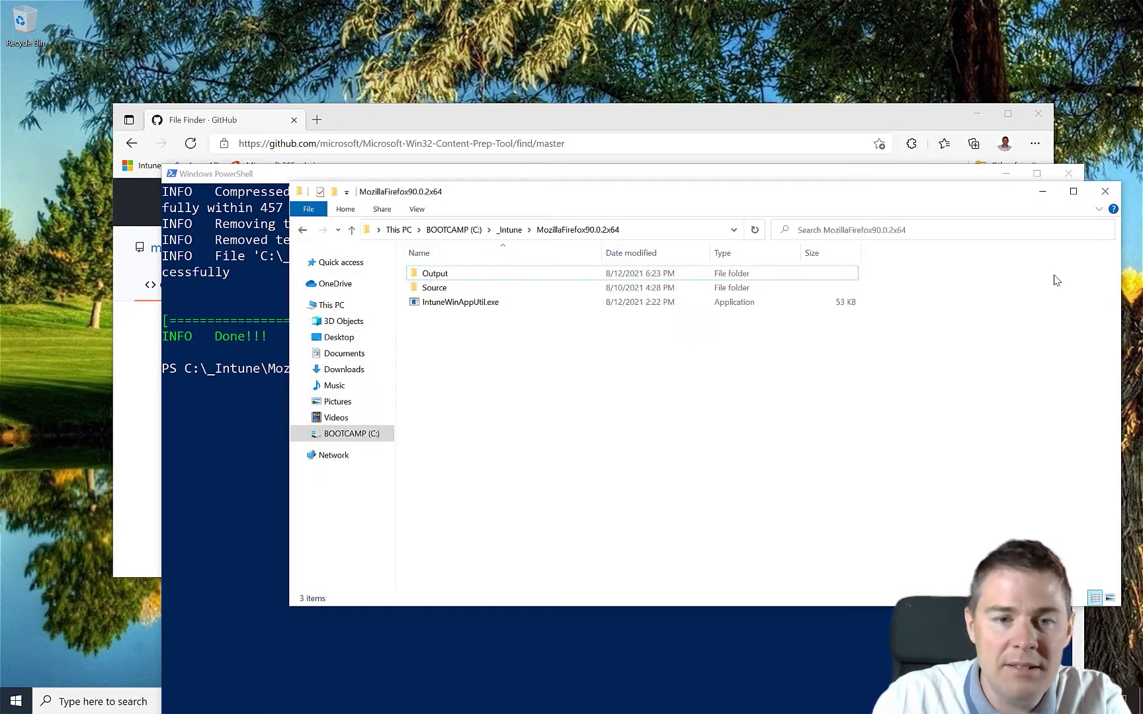
- Extract the .intunewin package with 7-Zip into an Install-MozillaFirefox90.0.2x64 folder
{"action": "double_click", "coordinate": [438, 278]}
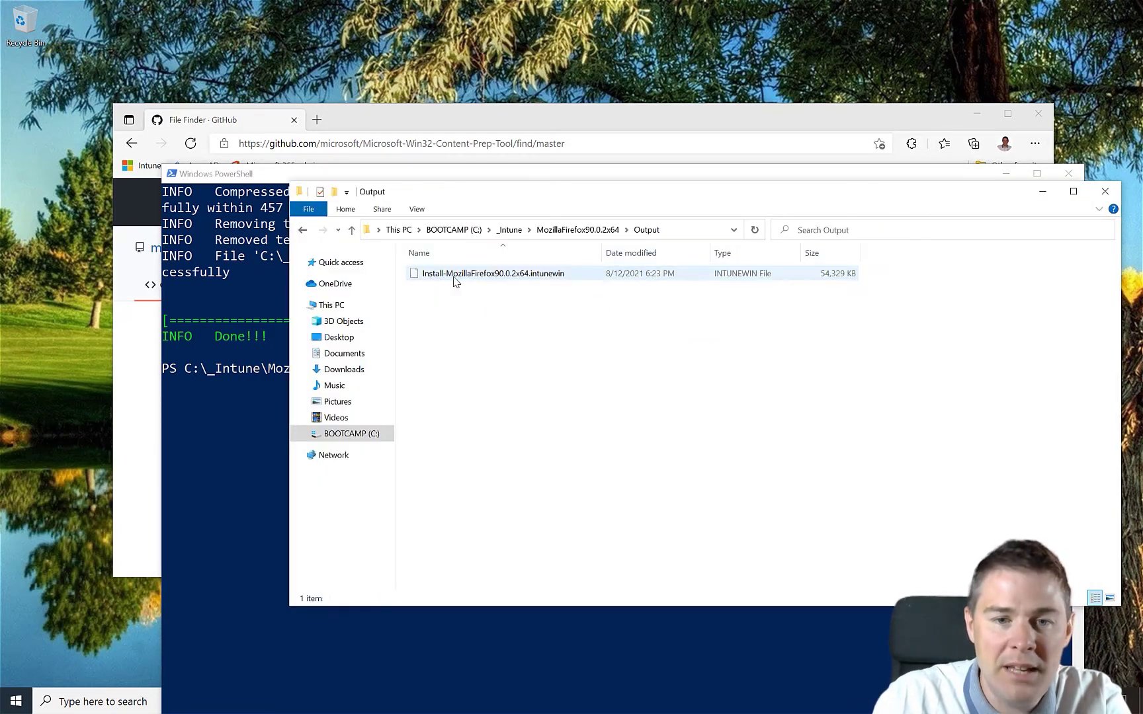
{"action": "left_click", "coordinate": [506, 279]}
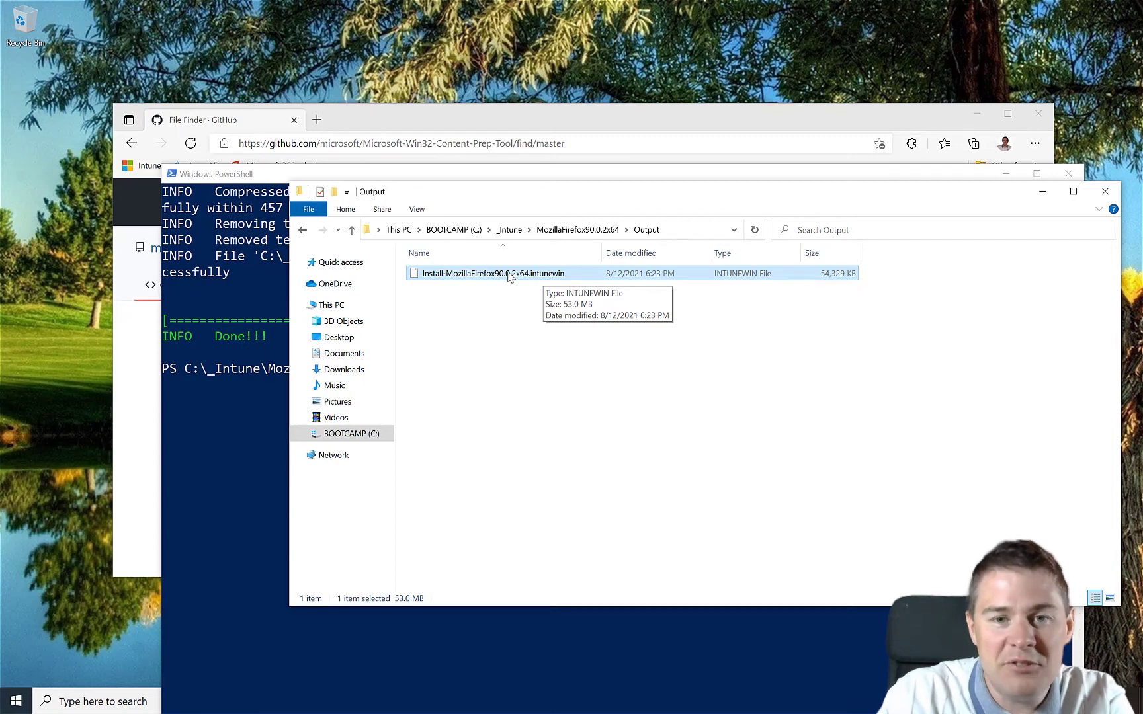
{"action": "right_click", "coordinate": [509, 276]}
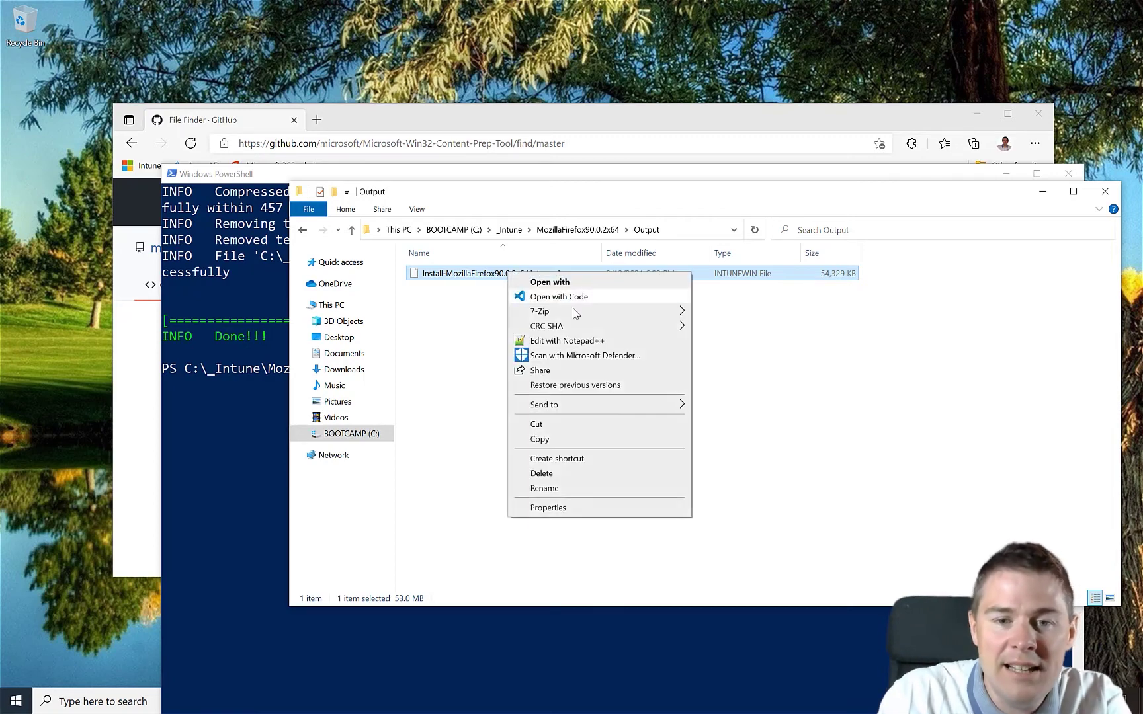
{"action": "mouse_move", "coordinate": [598, 317]}
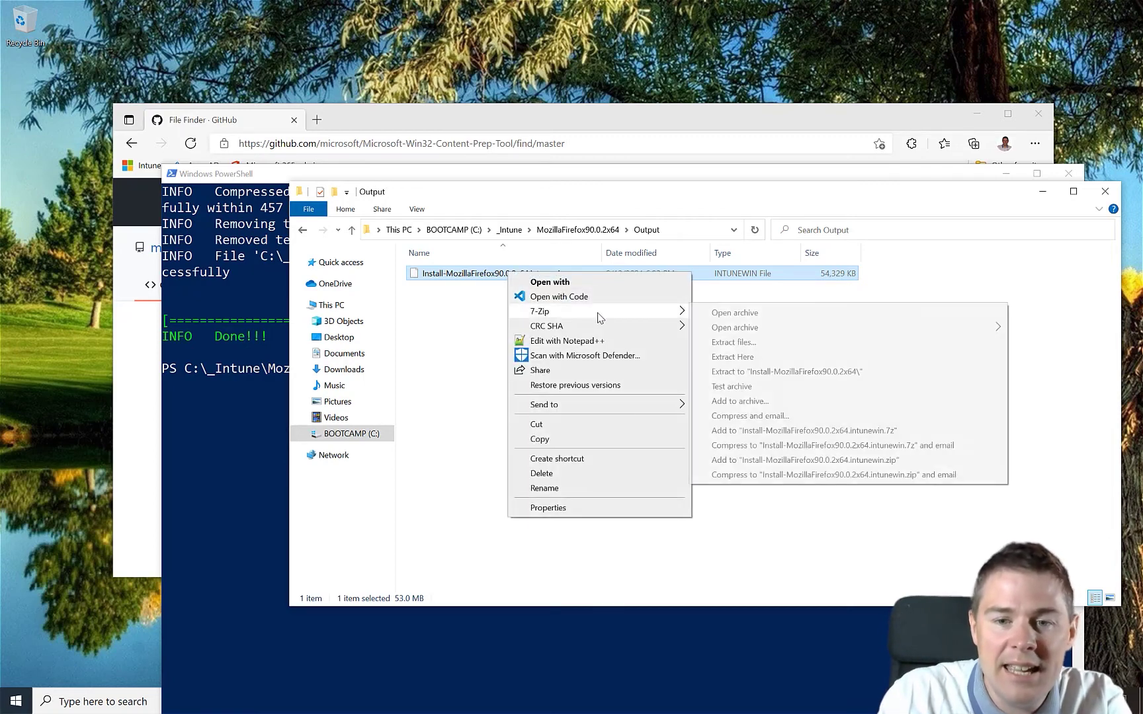
{"action": "left_click", "coordinate": [768, 373]}
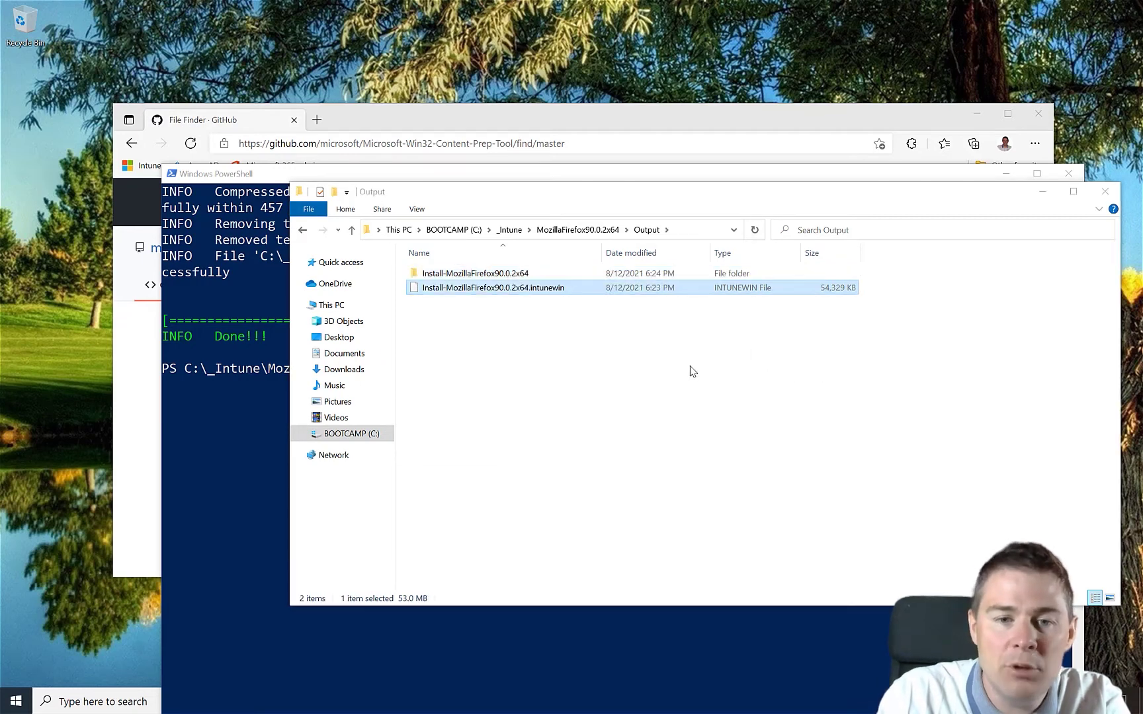
- Look through the extracted IntuneWinPackage Contents, then open Metadata and select Detection.xml
{"action": "left_click", "coordinate": [461, 276]}
{"action": "double_click", "coordinate": [461, 275]}
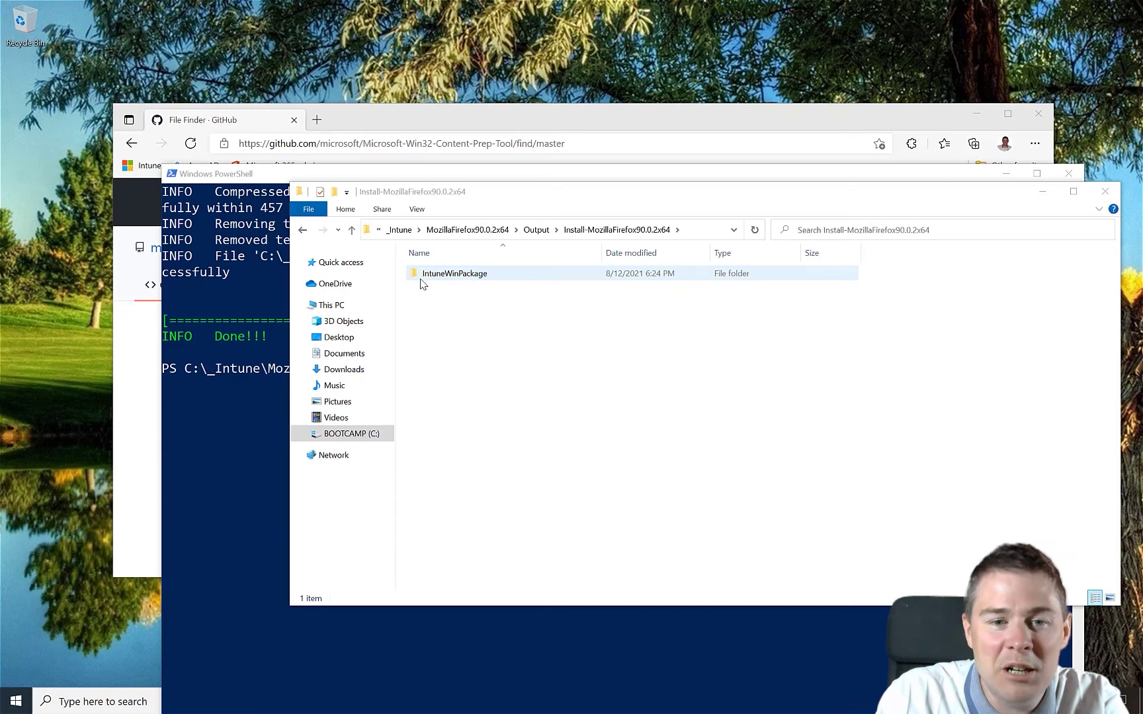
{"action": "double_click", "coordinate": [467, 277]}
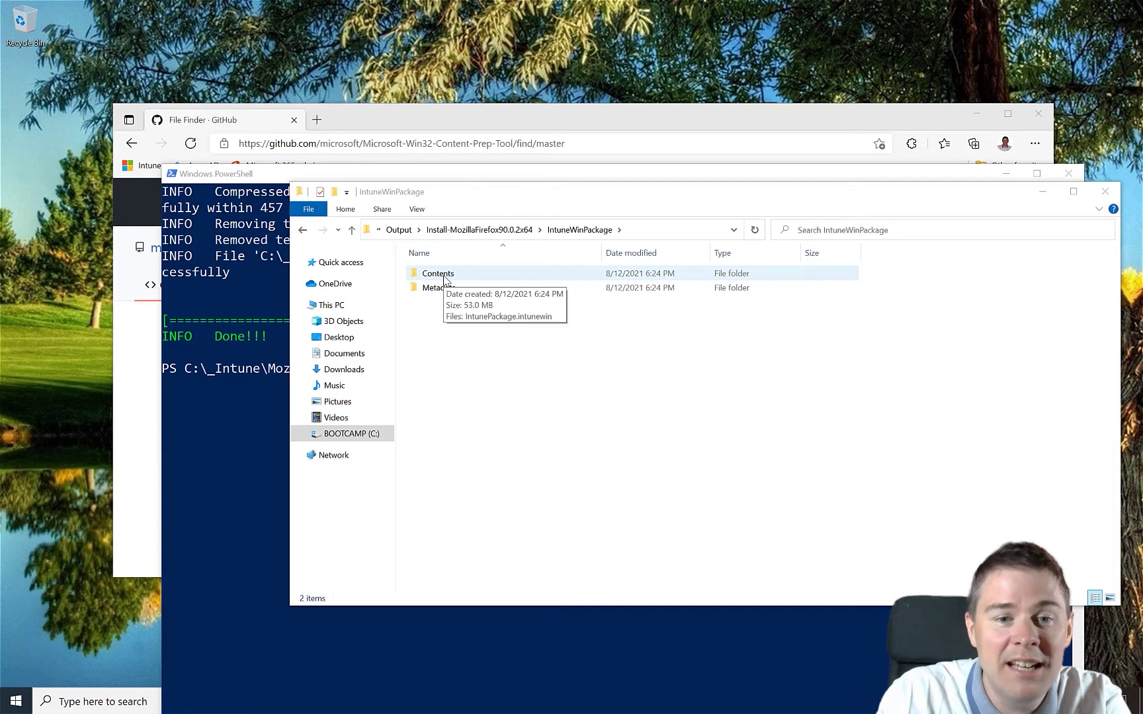
{"action": "double_click", "coordinate": [442, 277]}
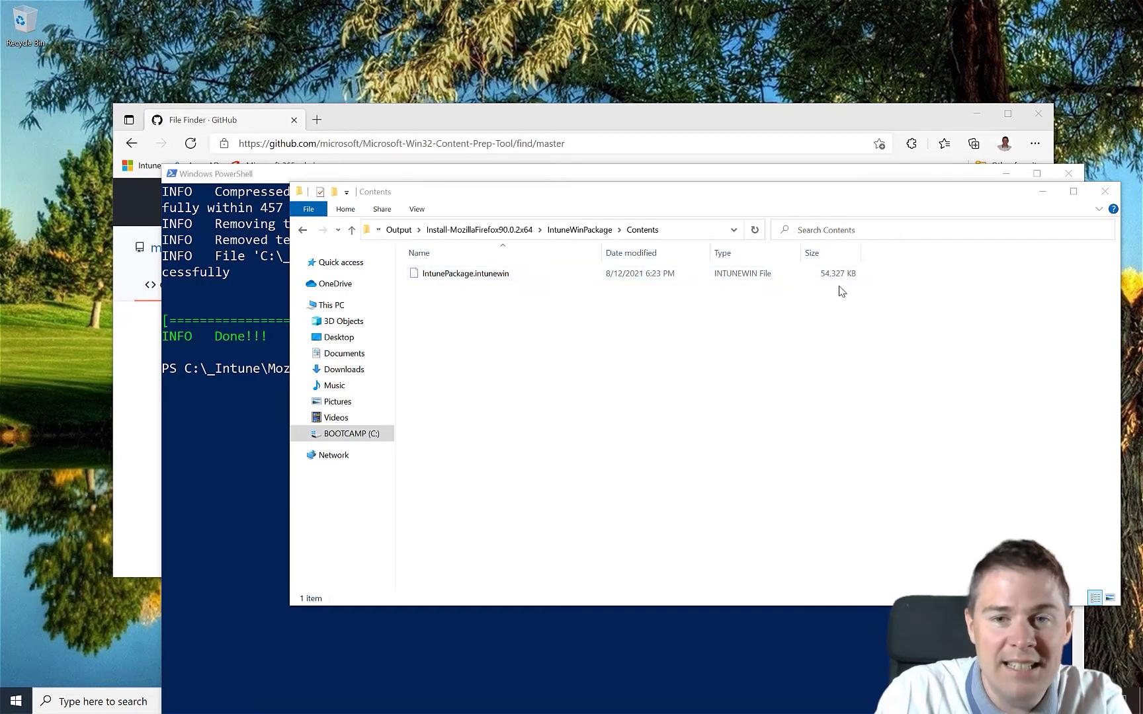
{"action": "left_click", "coordinate": [581, 234]}
{"action": "left_click", "coordinate": [450, 291]}
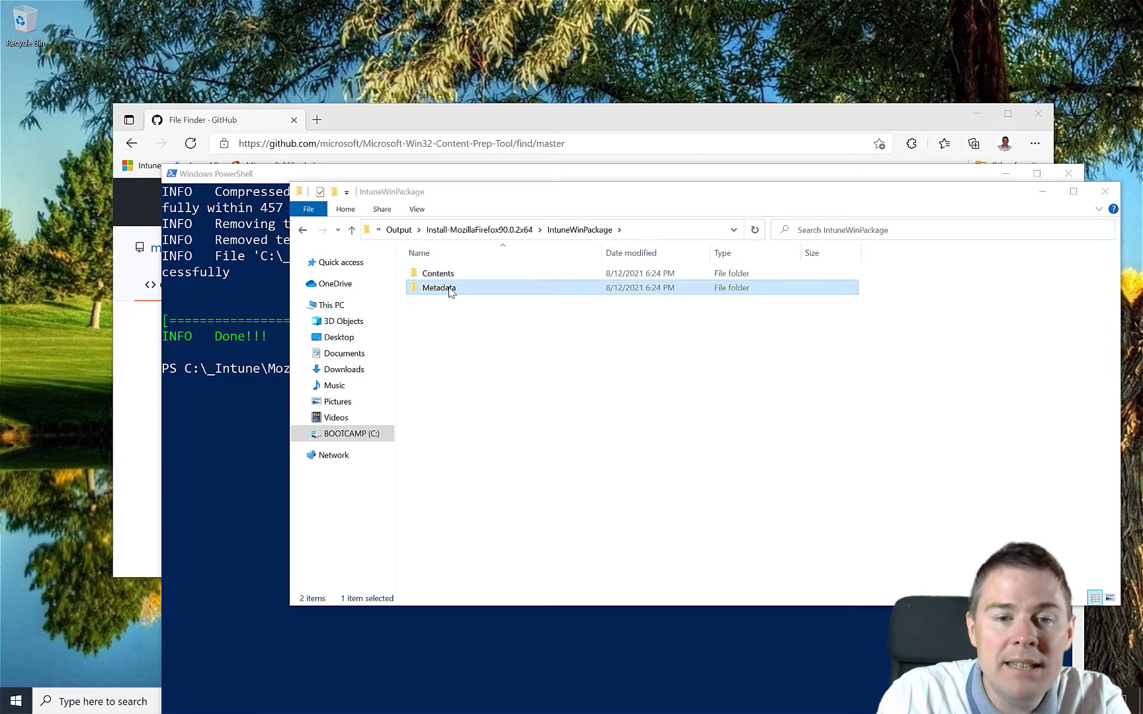
{"action": "double_click", "coordinate": [449, 291]}
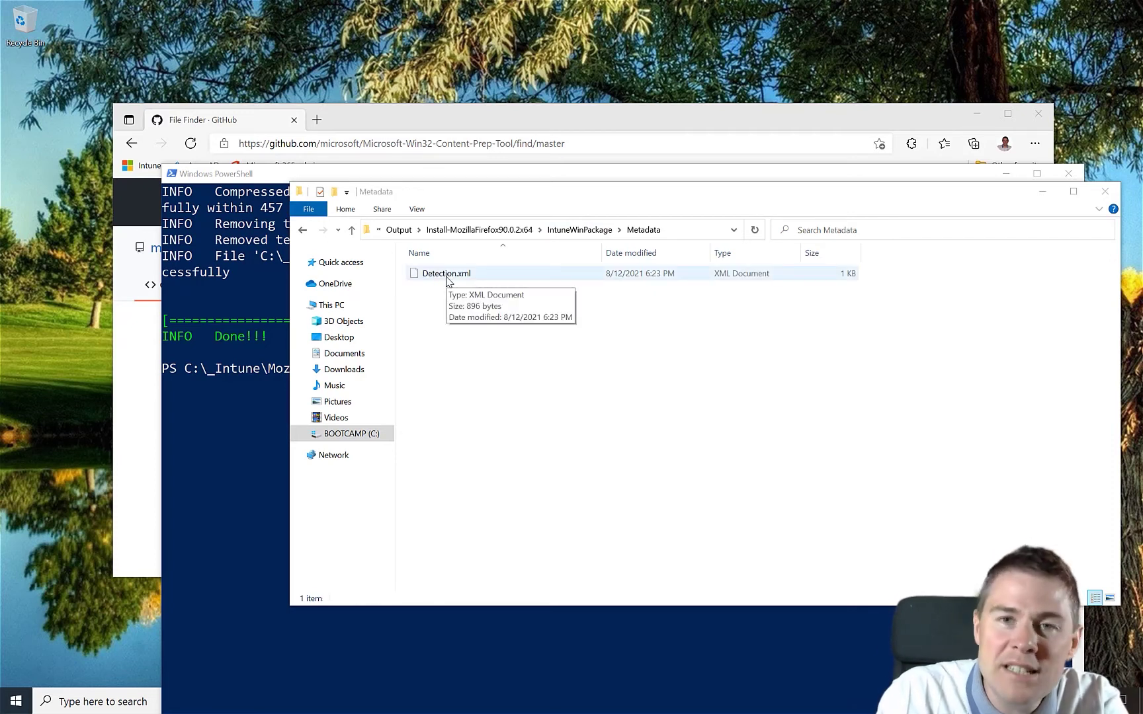
{"action": "left_click", "coordinate": [446, 276]}
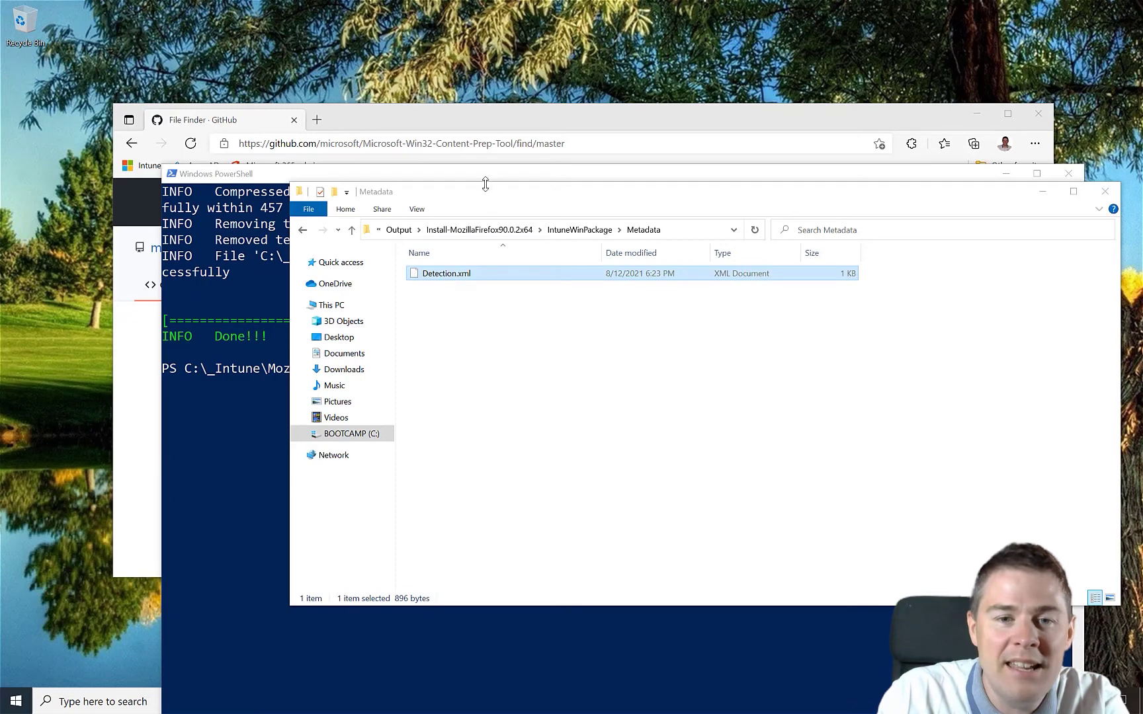
{"action": "left_click_drag", "start_coordinate": [483, 199], "coordinate": [594, 475]}
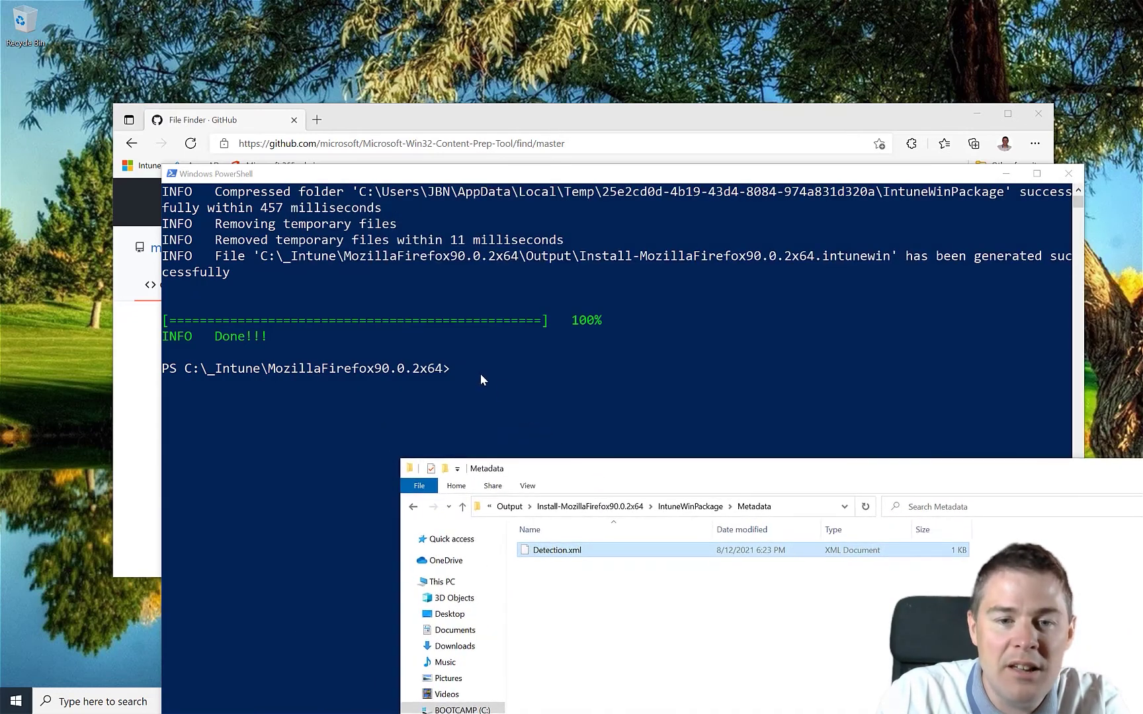
- Recall the packaging command in PowerShell, then open Detection.xml in Notepad++
{"action": "left_click", "coordinate": [480, 374]}
{"action": "key", "text": "Up"}
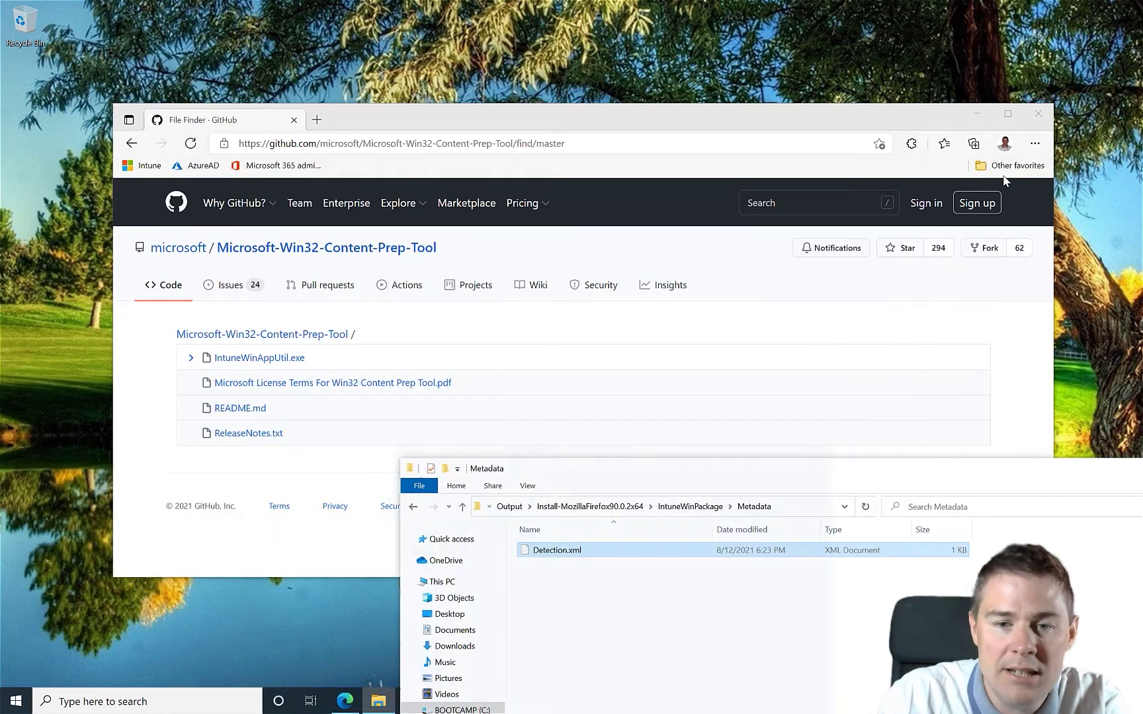
{"action": "left_click", "coordinate": [1002, 174]}
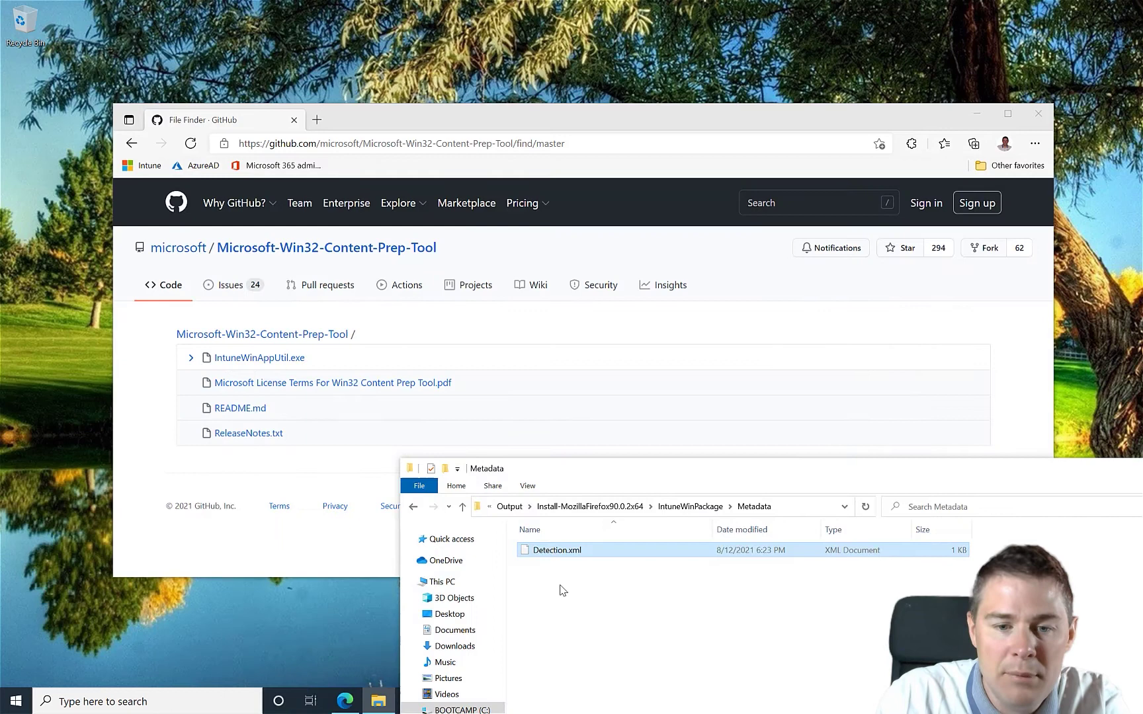
{"action": "right_click", "coordinate": [560, 555]}
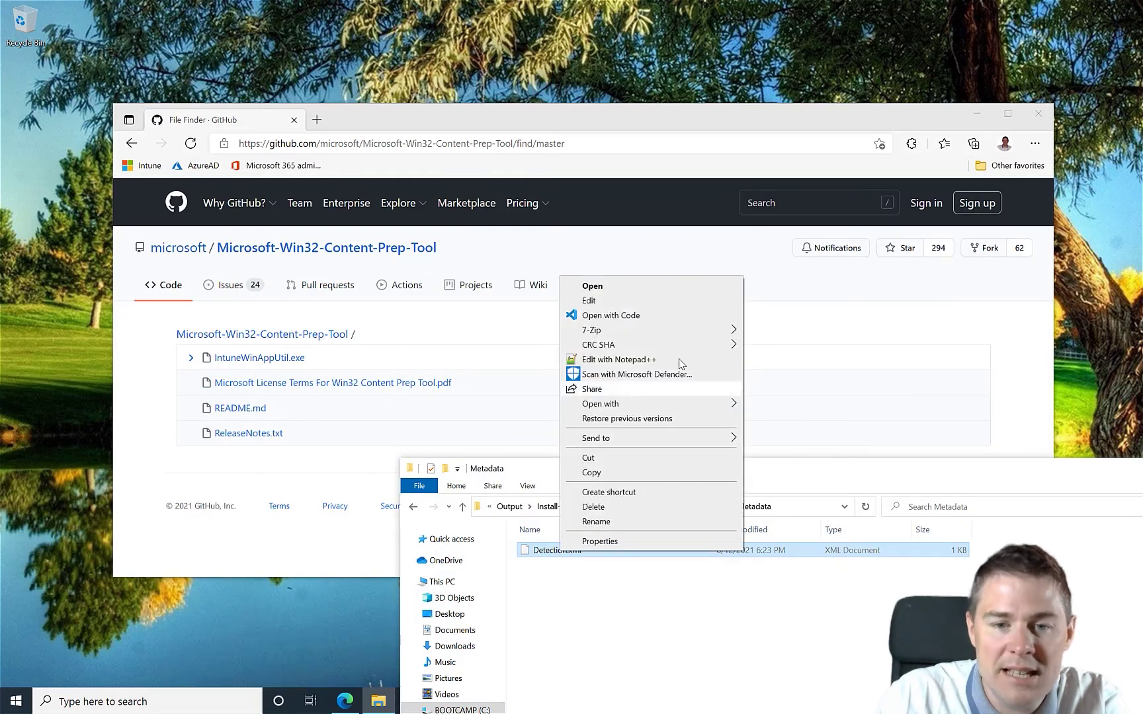
{"action": "left_click", "coordinate": [626, 360]}
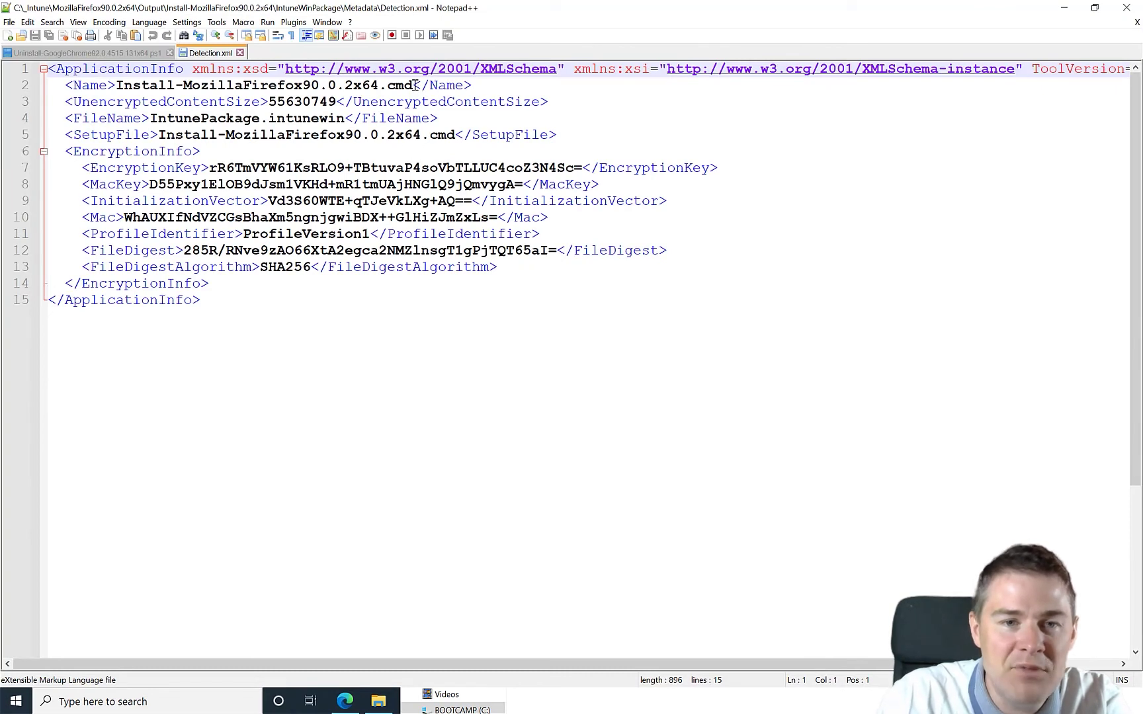
- Highlight the setup file name and SHA256 digest algorithm in Detection.xml, then close it
{"action": "left_click_drag", "start_coordinate": [414, 85], "coordinate": [115, 88]}
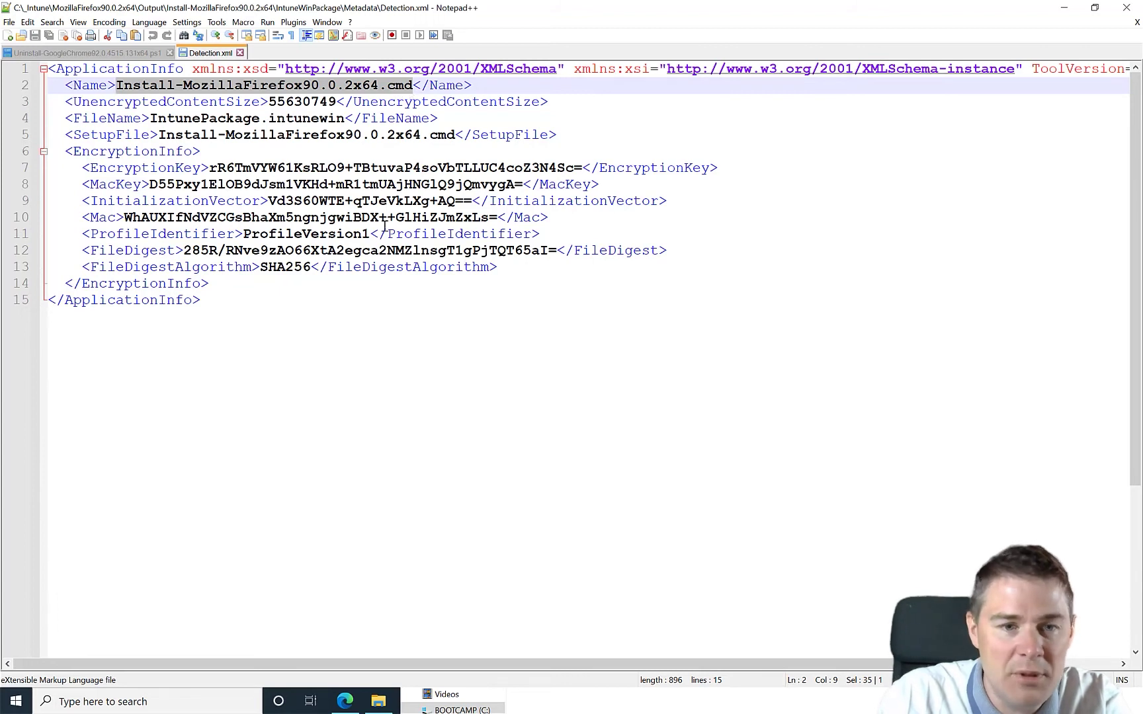
{"action": "left_click_drag", "start_coordinate": [298, 266], "coordinate": [276, 268]}
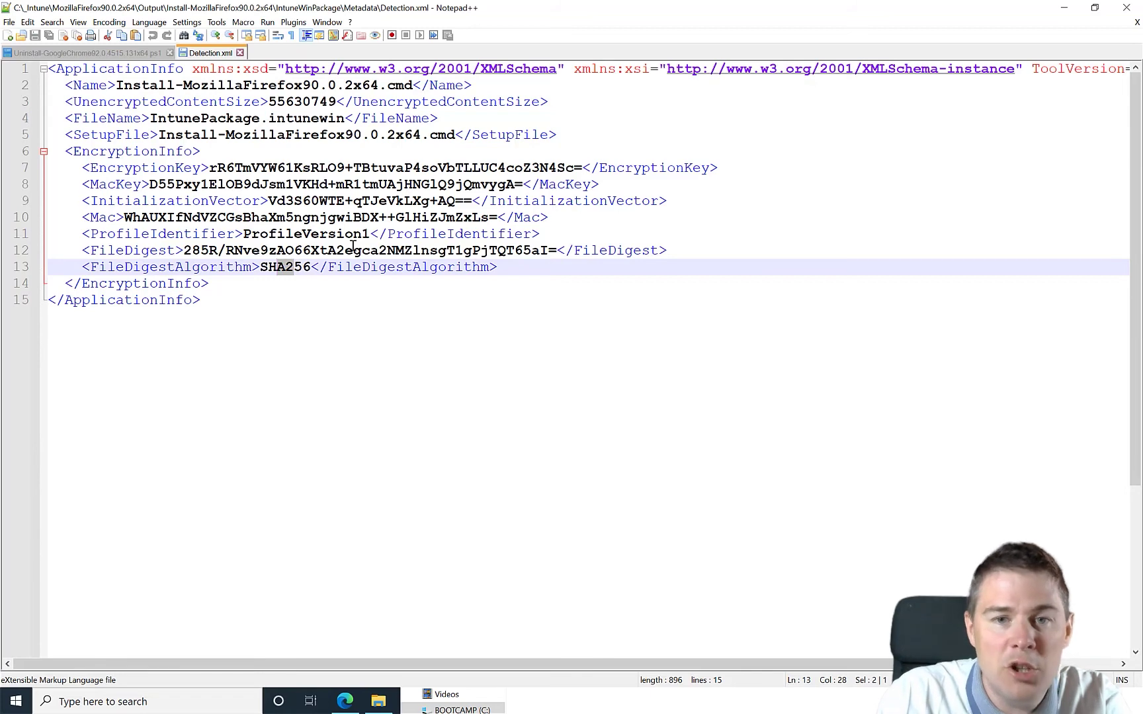
{"action": "left_click", "coordinate": [240, 53]}
- Close Notepad++ and navigate File Explorer back up to the Output folder
{"action": "left_click", "coordinate": [1126, 7]}
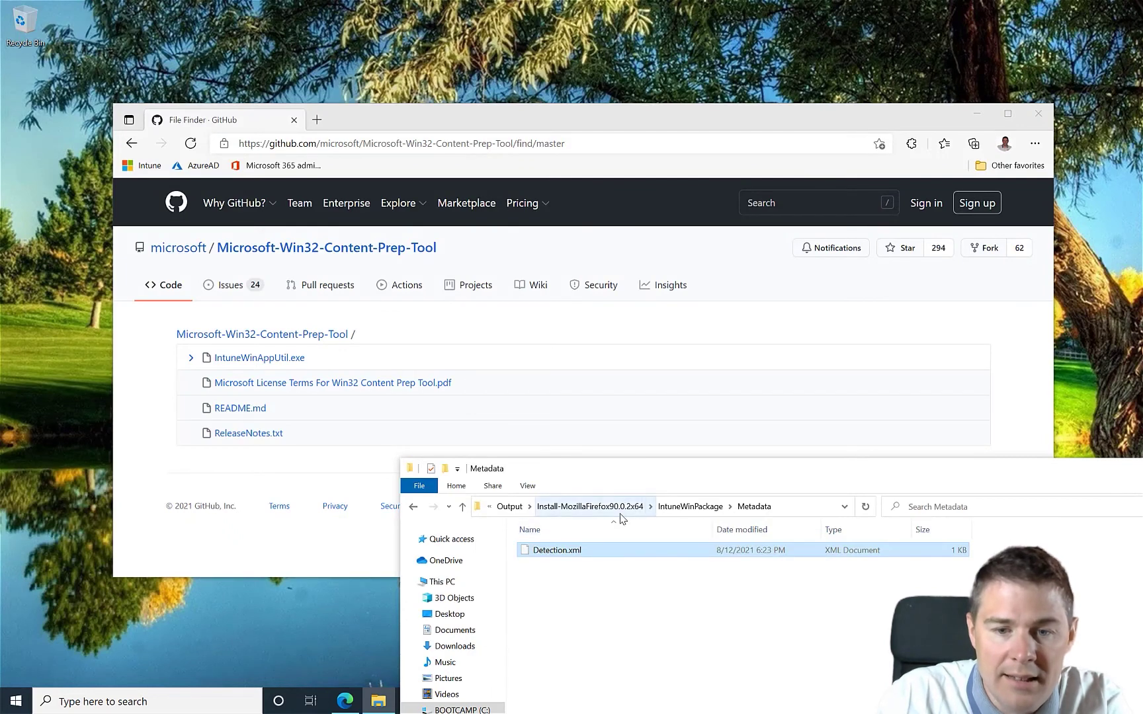
{"action": "left_click", "coordinate": [637, 510]}
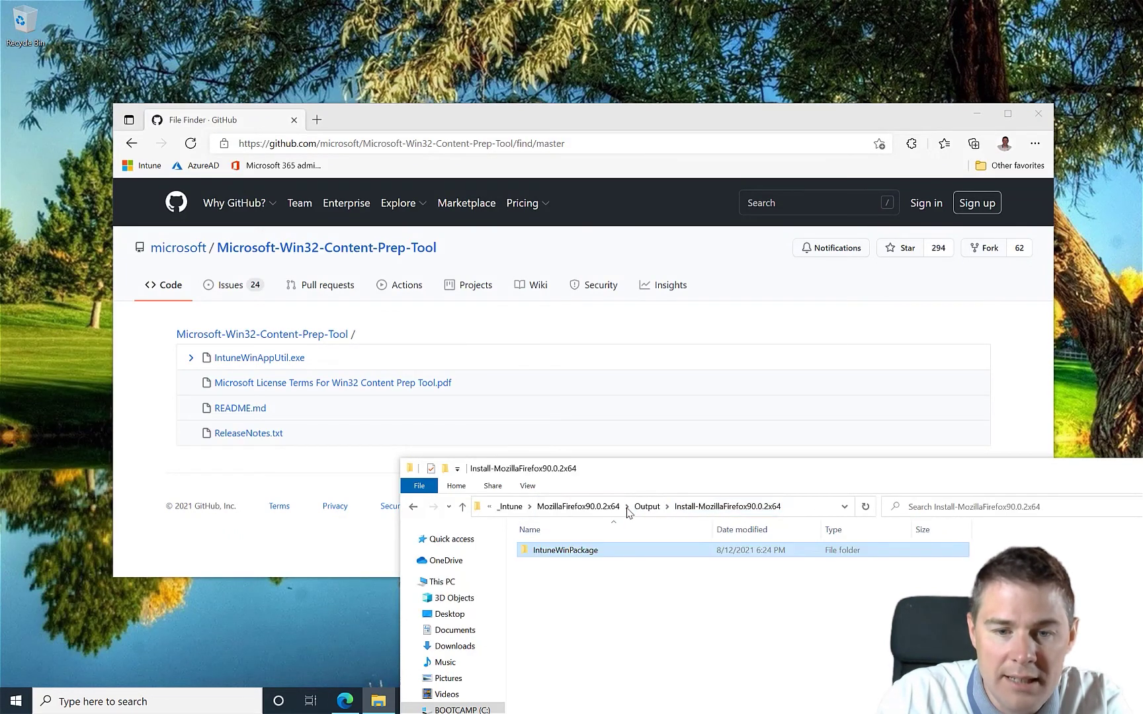
{"action": "left_click", "coordinate": [639, 508]}
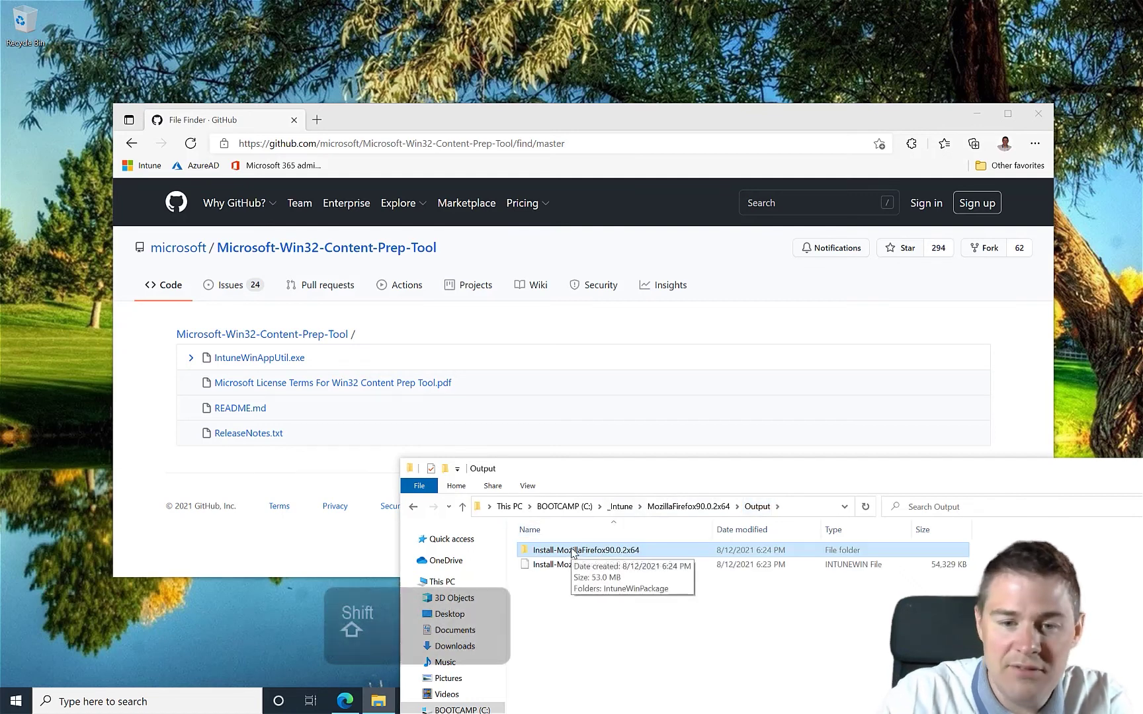
- Permanently delete the extracted Install-MozillaFirefox90.0.2x64 folder, keeping only the 54,329 KB .intunewin package
{"action": "key", "text": "shift+Delete"}
{"action": "key", "text": "Return"}
{"action": "left_click", "coordinate": [633, 550]}
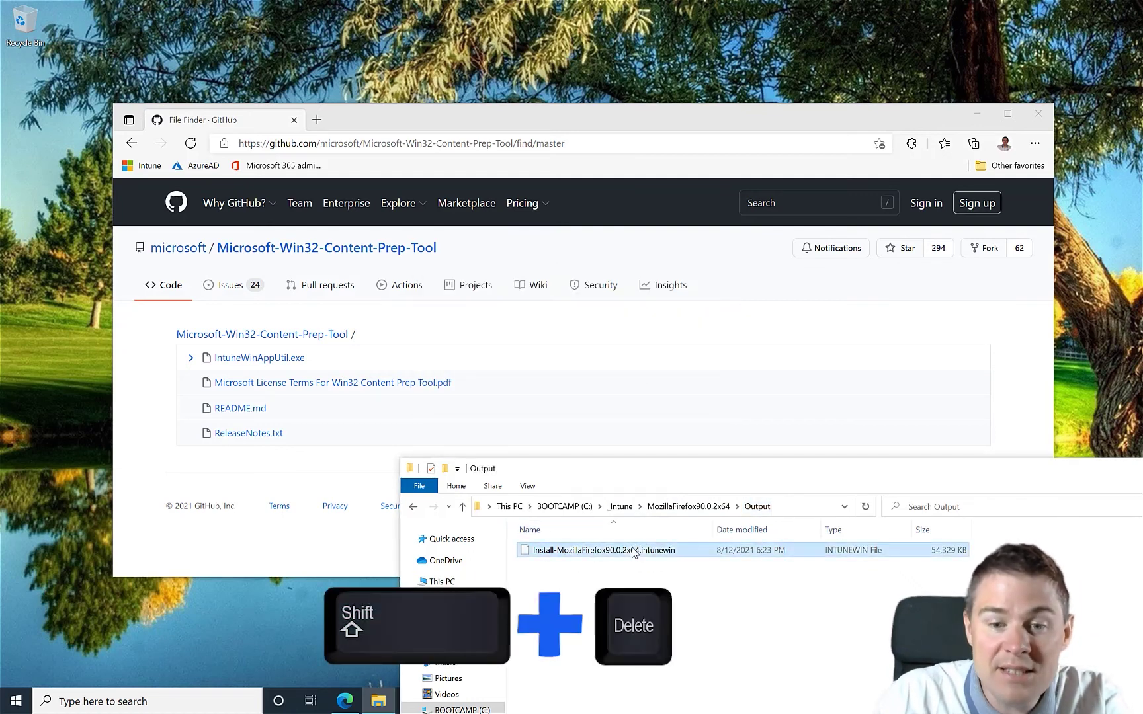
{"action": "left_click_drag", "start_coordinate": [620, 468], "coordinate": [498, 312]}
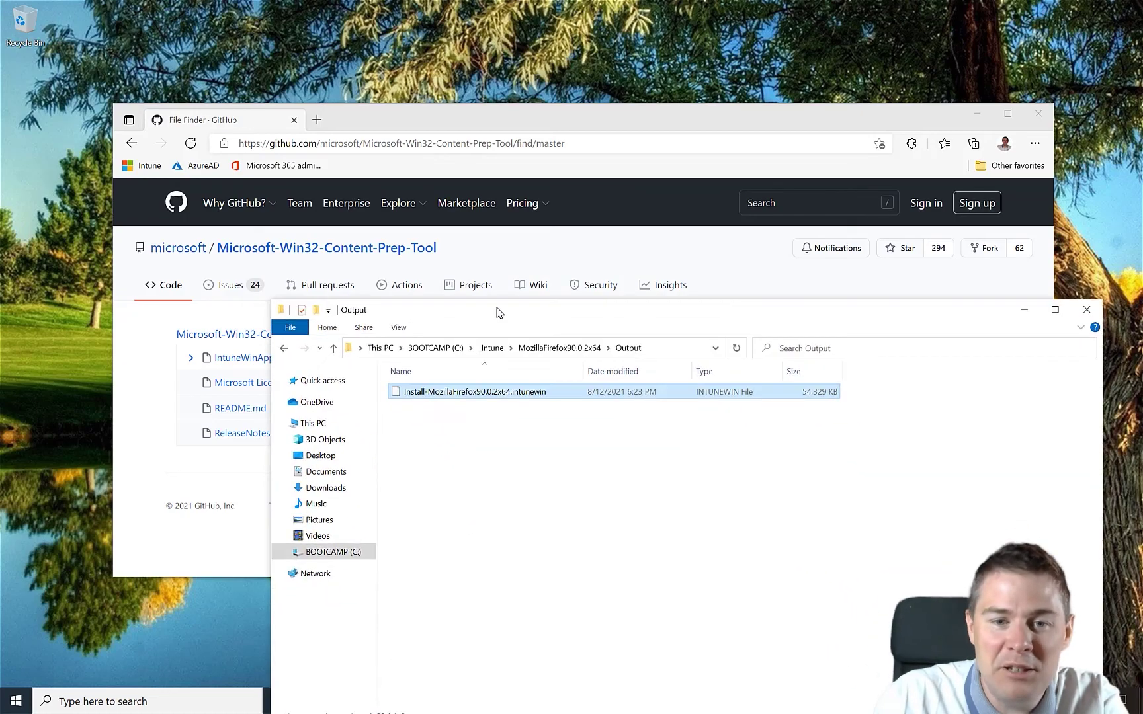